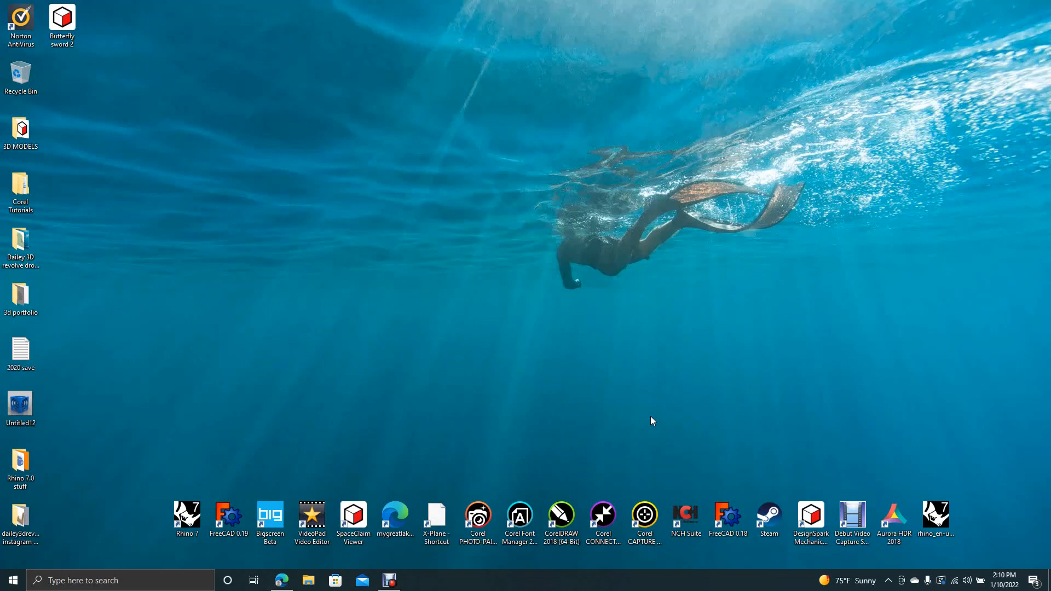
Step: Start DesignSpark Mechanical, create a new empty design document and switch to it
double_click(810, 516)
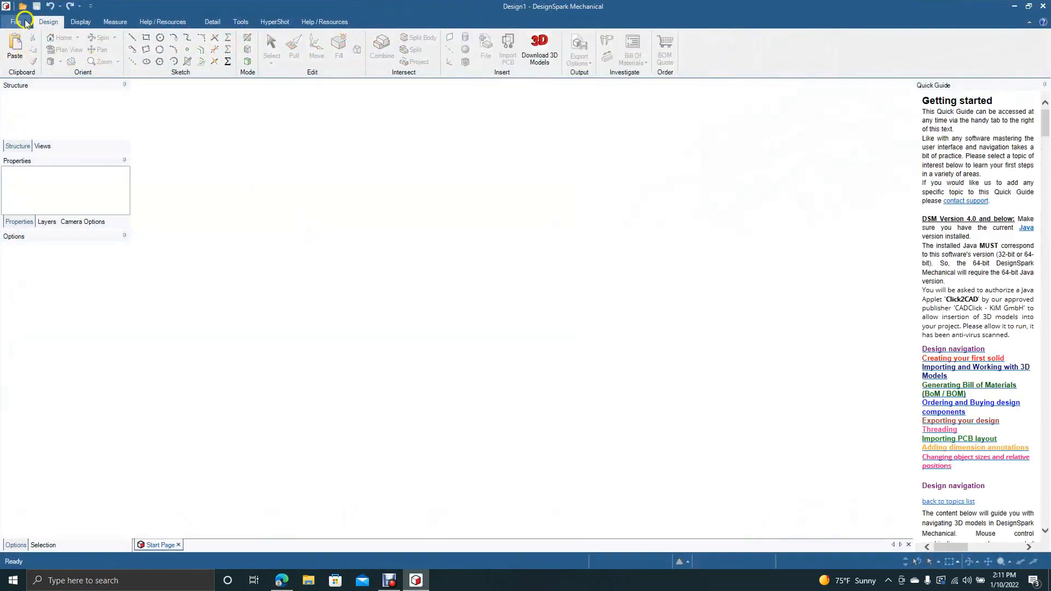
left_click(25, 22)
left_click(28, 42)
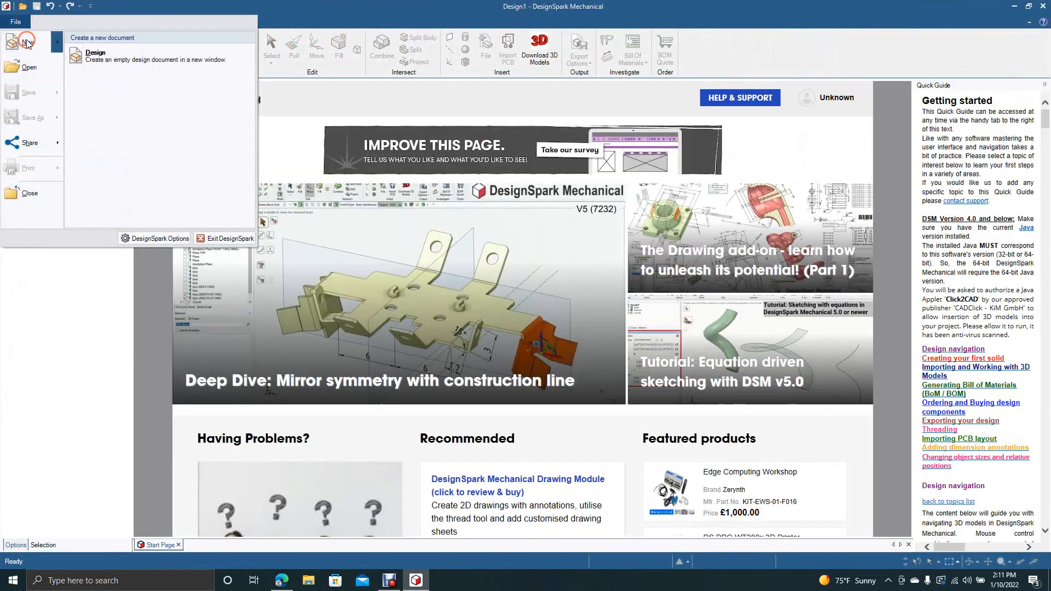
left_click(96, 55)
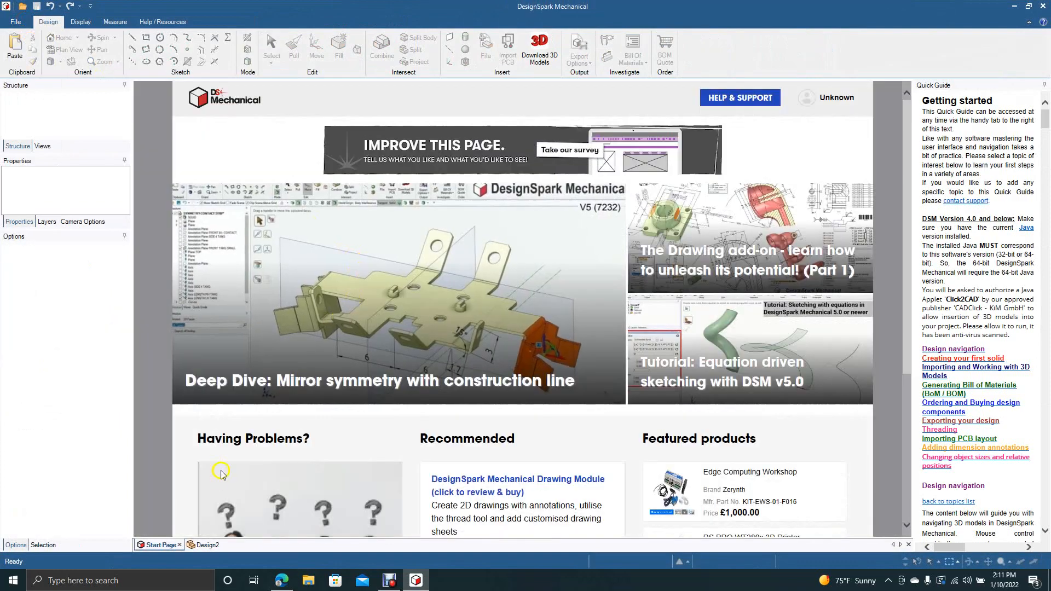
left_click(207, 545)
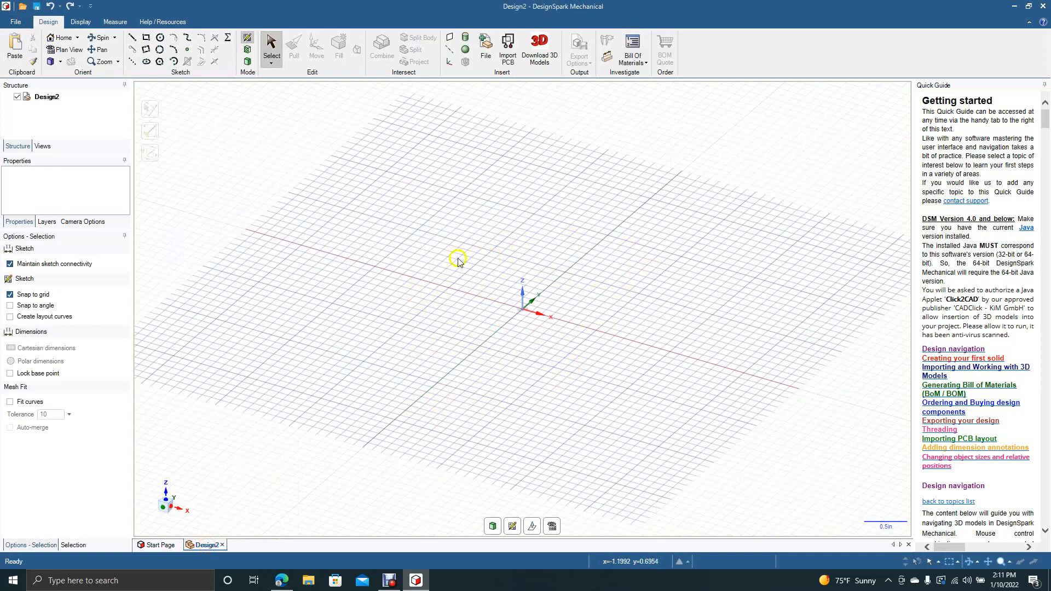
Step: Sketch a circle with a diameter of 2.5 in centred on the origin
left_click(162, 38)
left_click(520, 309)
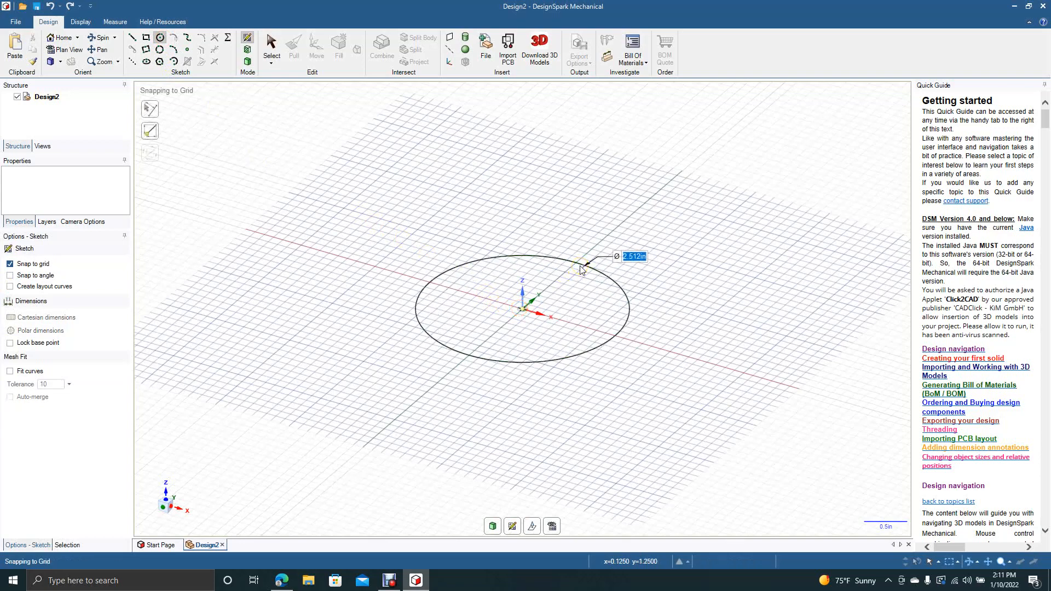
type("2.5")
key("Return")
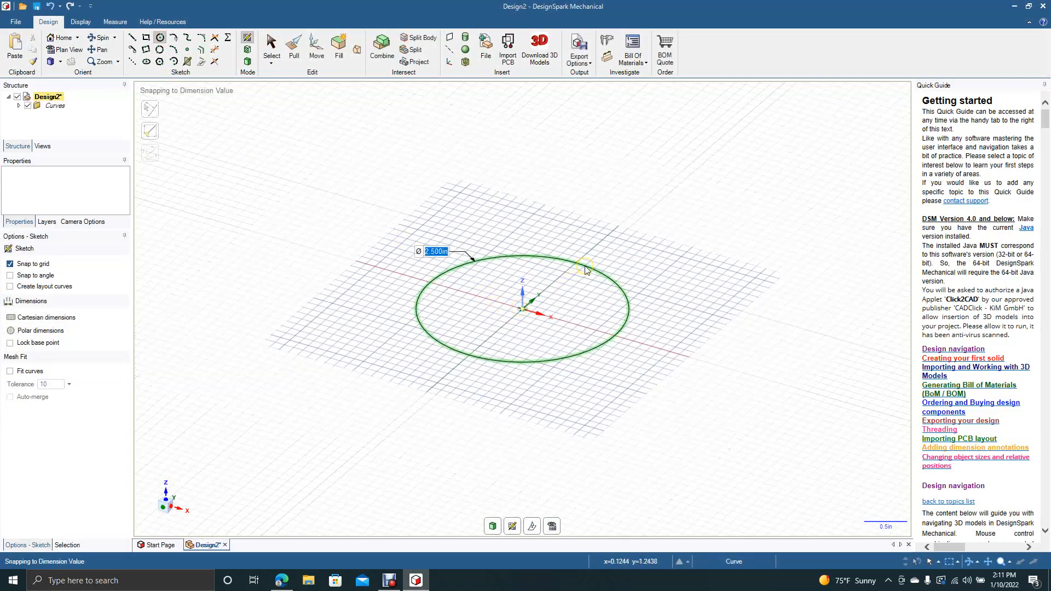
Step: Sketch a concentric inner circle with a diameter of 1.25 in at the origin
left_click(521, 310)
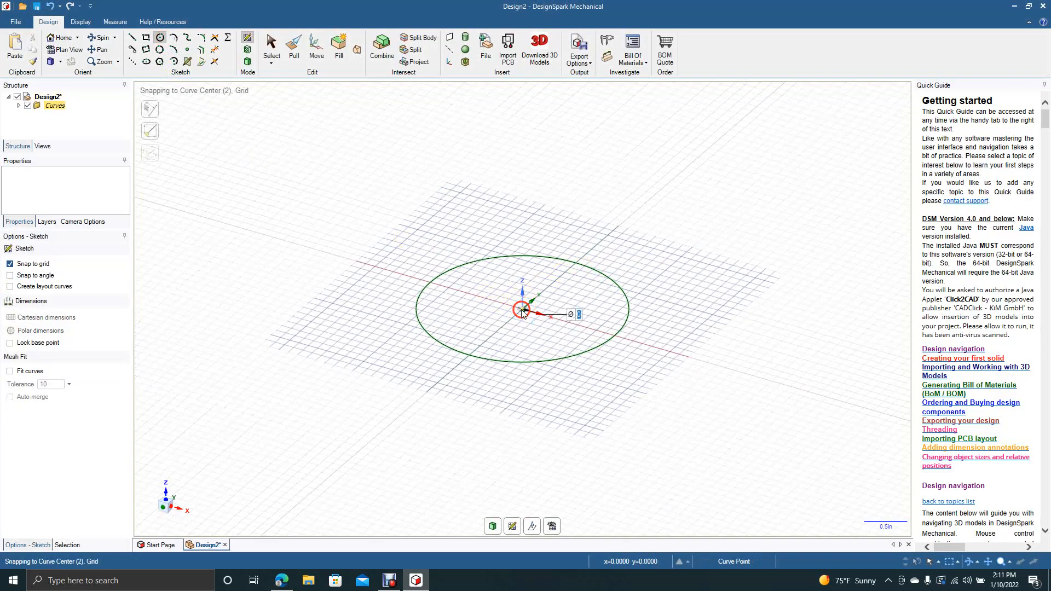
left_click(553, 294)
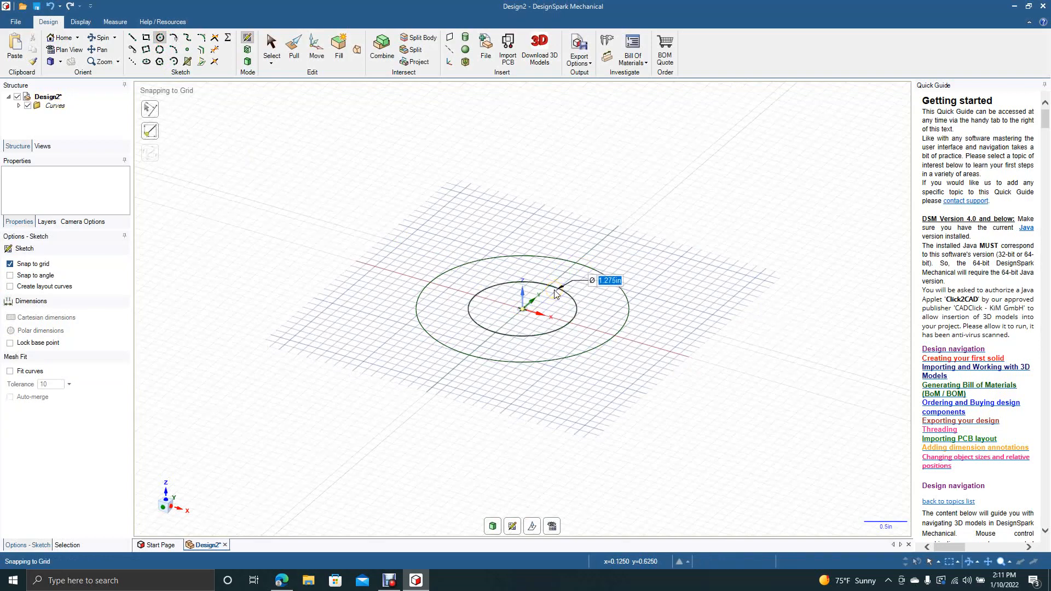
type("1.")
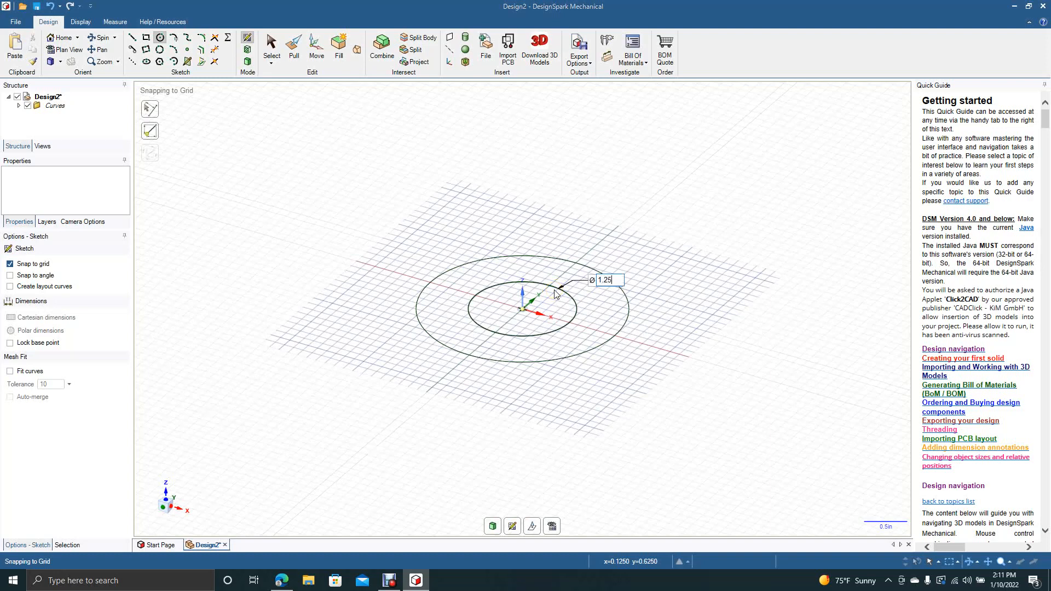
type("25")
key("Return")
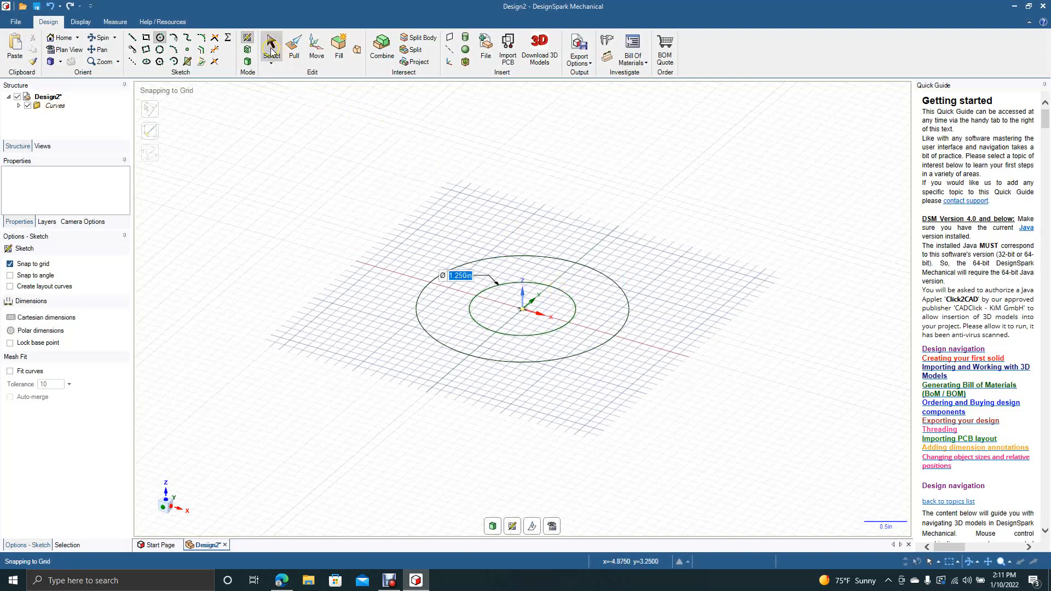
left_click(272, 48)
Step: Sketch a 2.5 in line along the Y axis through the origin, spanning the full diameter of the outer circle
left_click(134, 38)
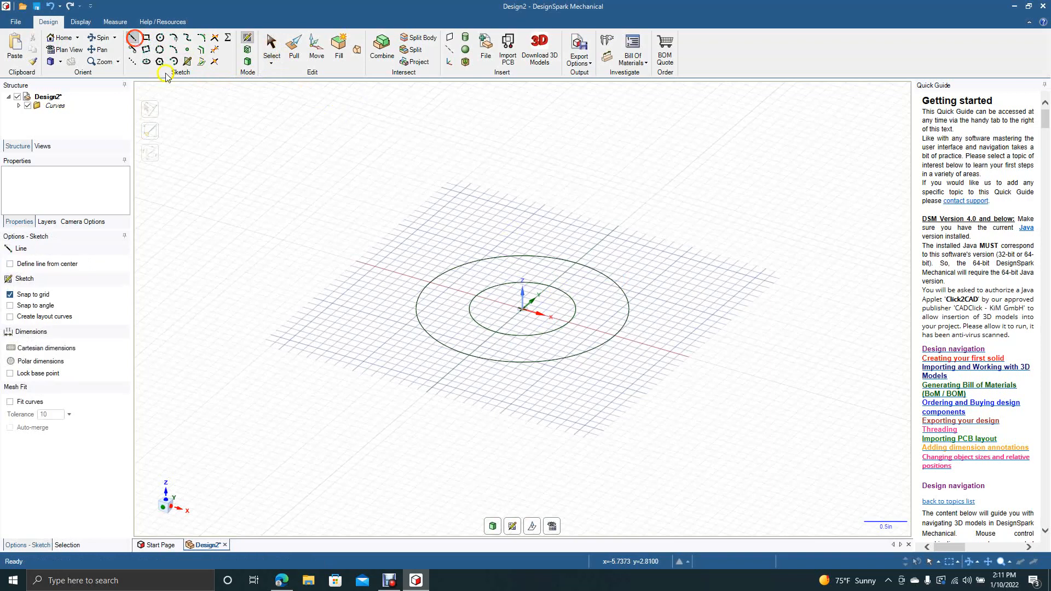
left_click(464, 357)
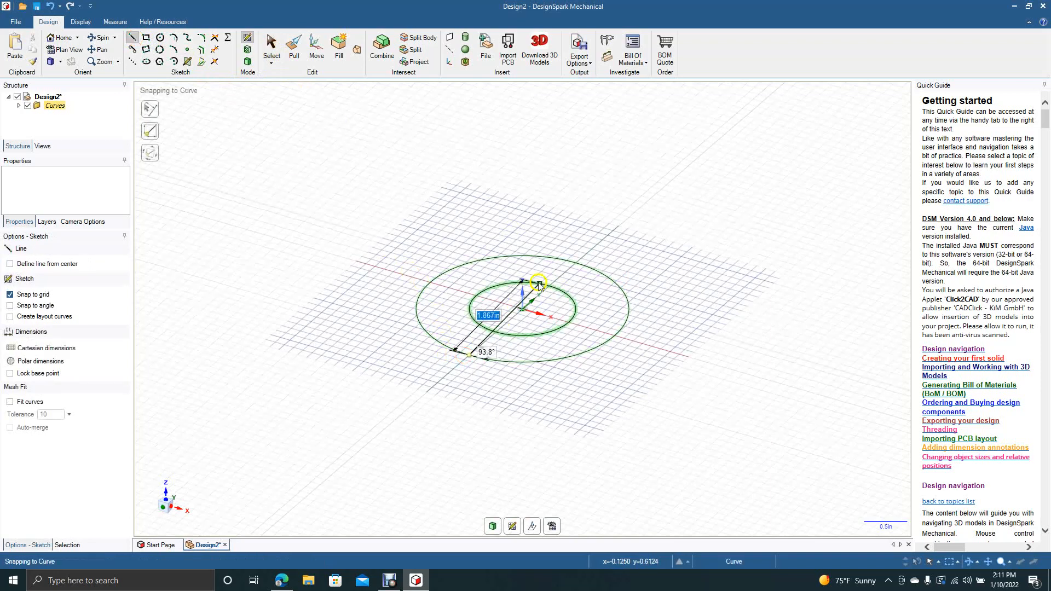
left_click(577, 265)
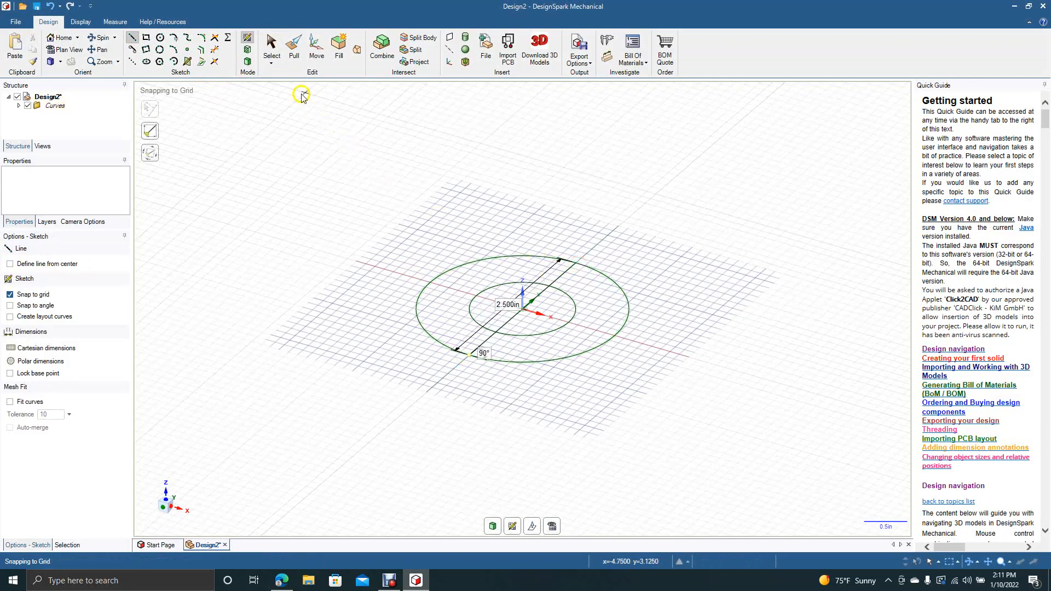
left_click(274, 50)
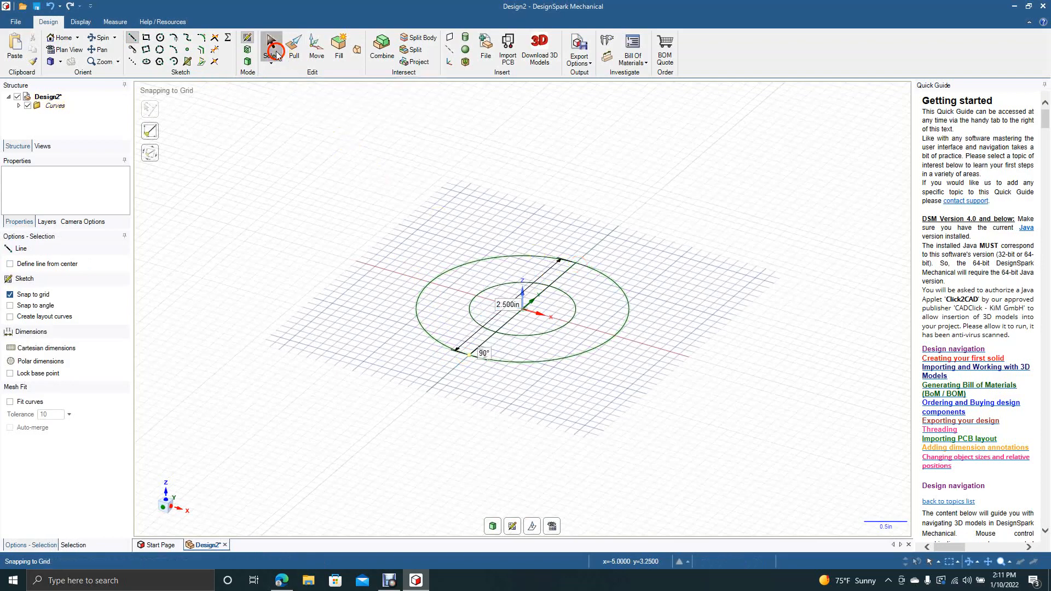
Step: Trim the positive-X halves of both circles and the line segment inside the inner circle, leaving a closed half-ring profile
left_click(214, 51)
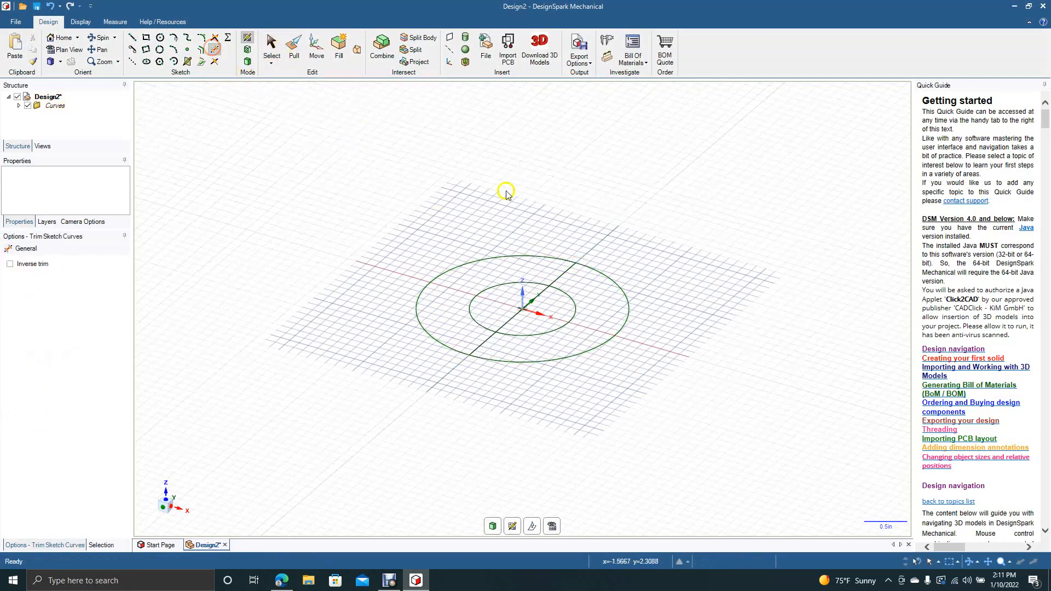
left_click(566, 295)
left_click(604, 276)
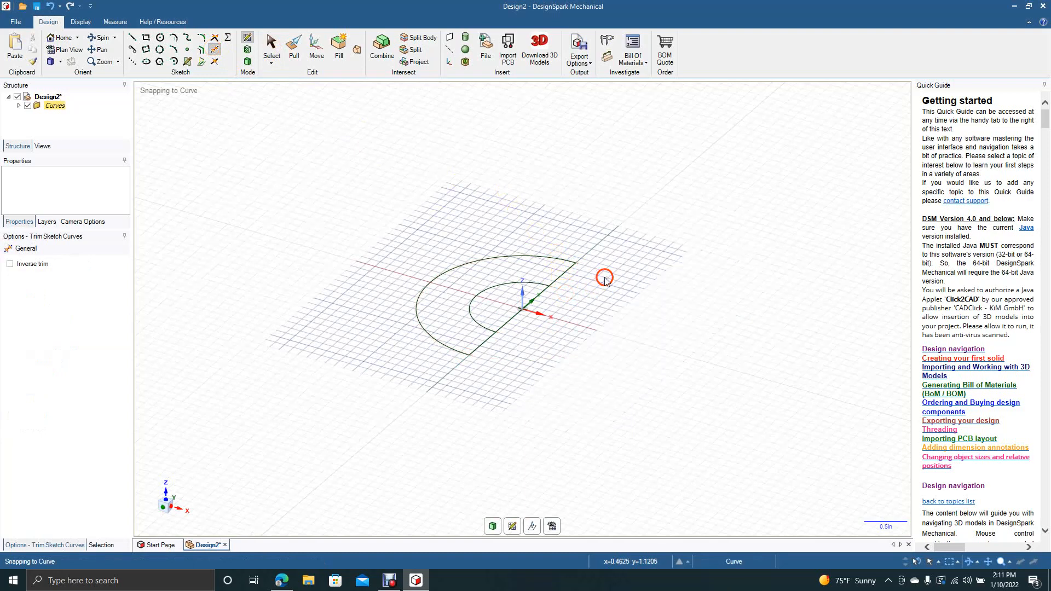
left_click(541, 299)
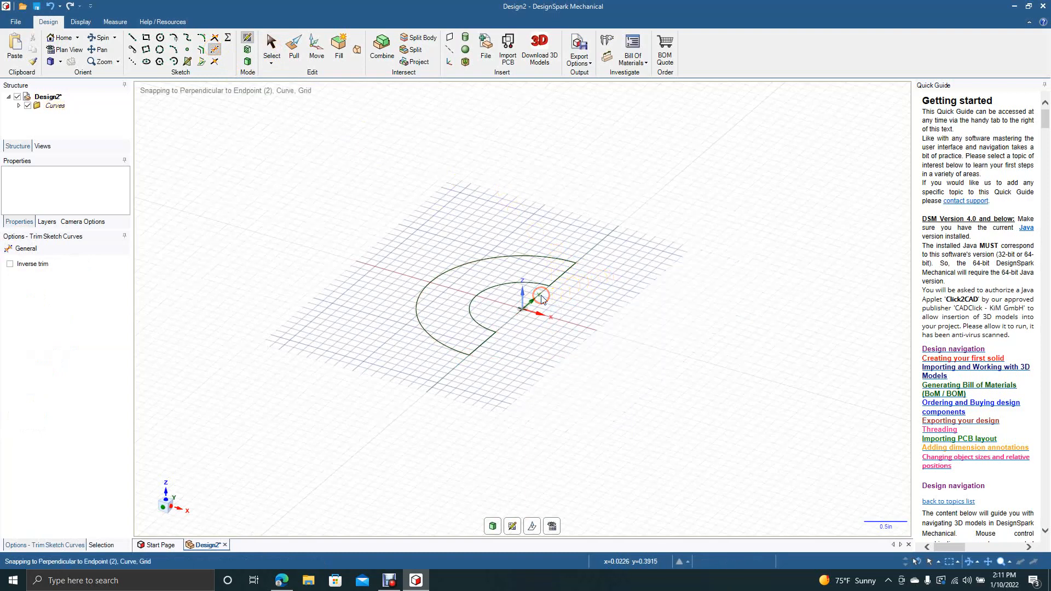
Step: Pull the half-ring face upward 0.5 in into a solid and clear the selection
left_click(290, 58)
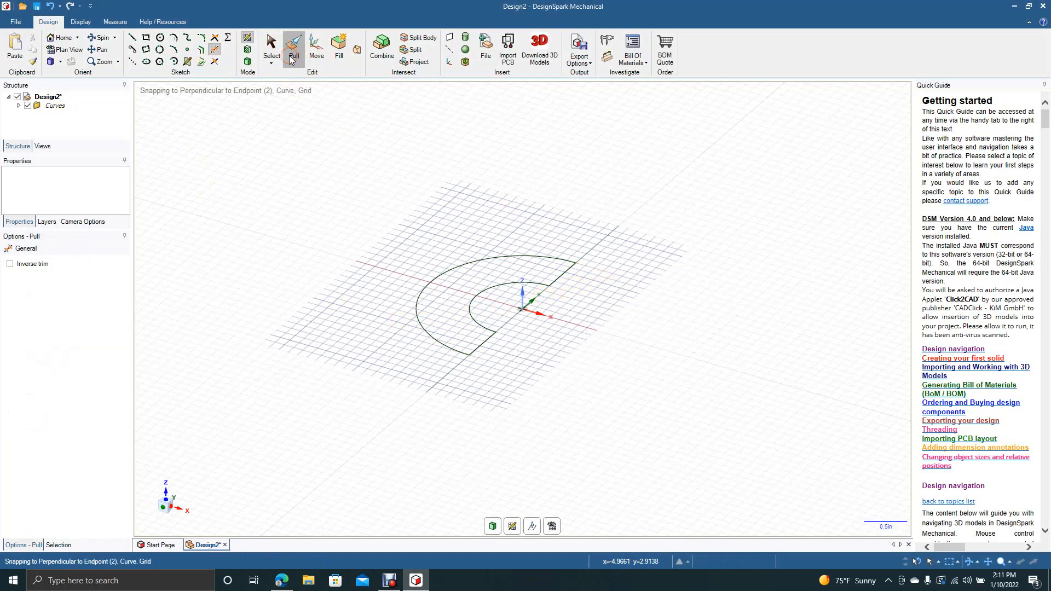
left_click(474, 283)
left_click(474, 282)
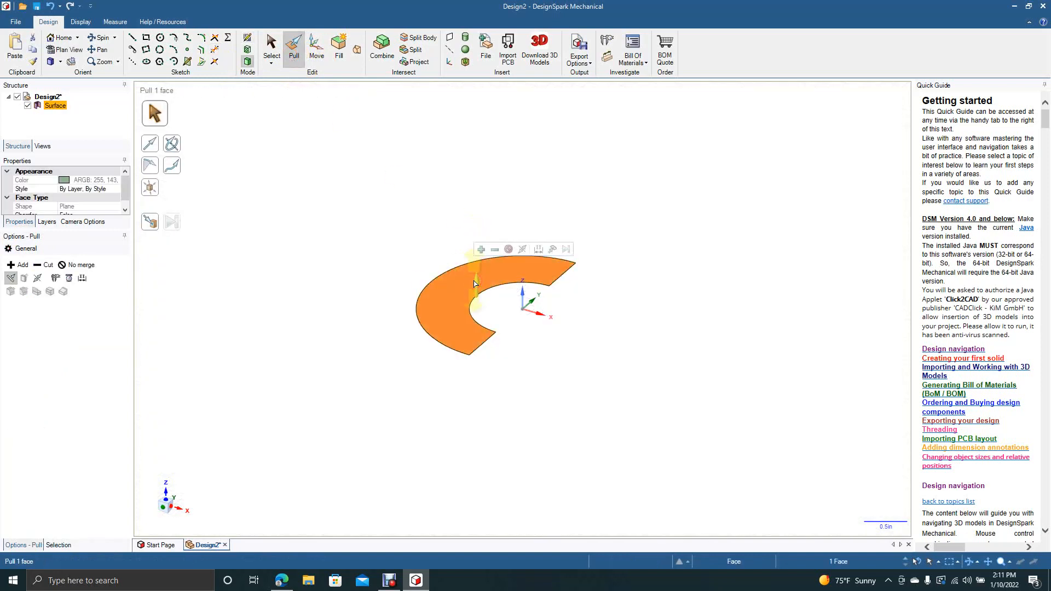
left_click_drag(475, 284, 475, 247)
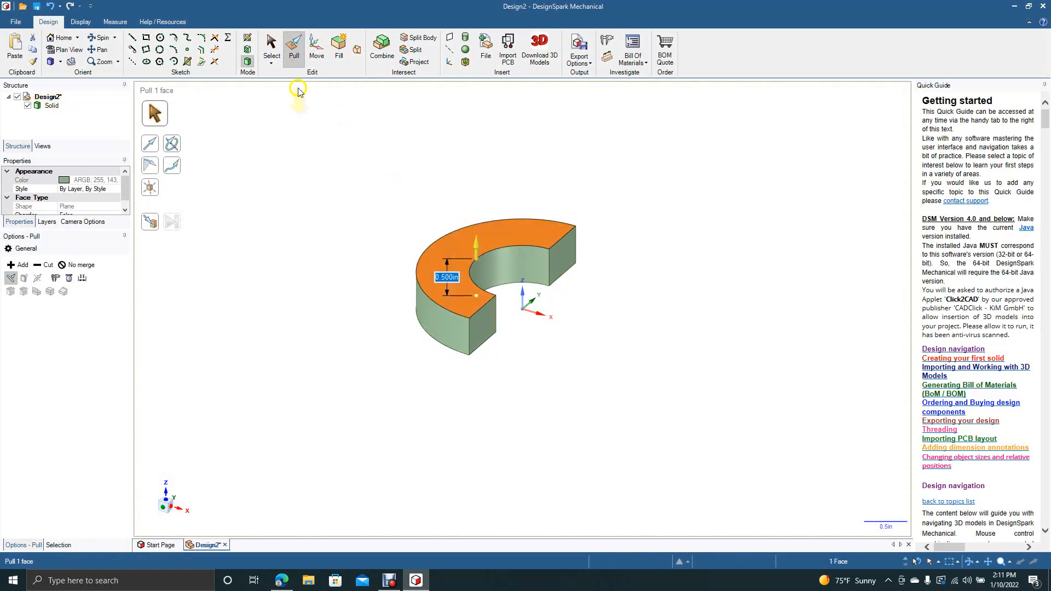
left_click(272, 46)
left_click(320, 175)
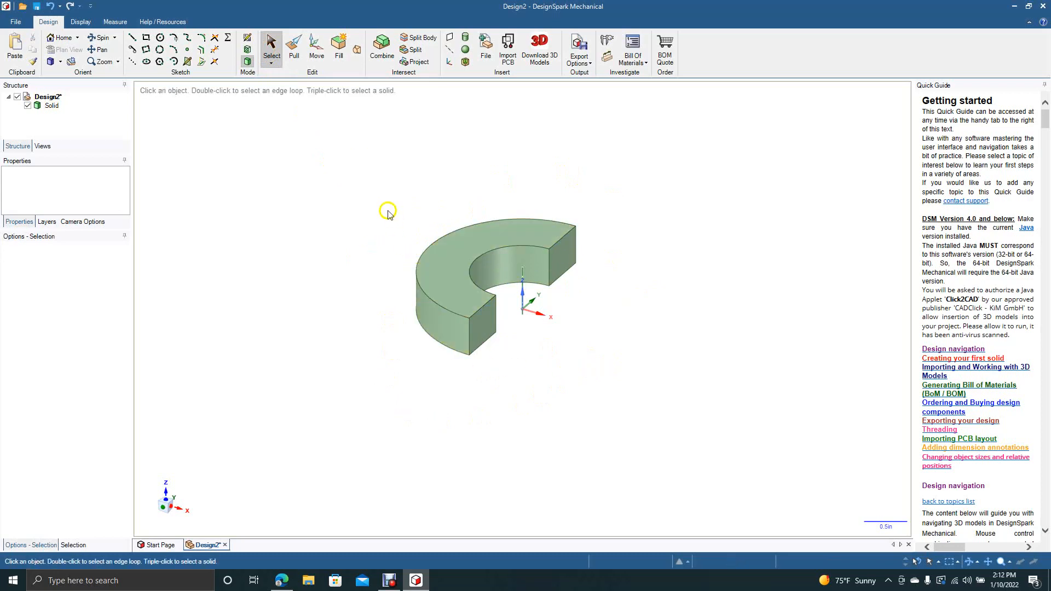
Step: Duplicate the half-ring solid in place and move the copy 1 in straight up above the original
left_click_drag(362, 169, 638, 409)
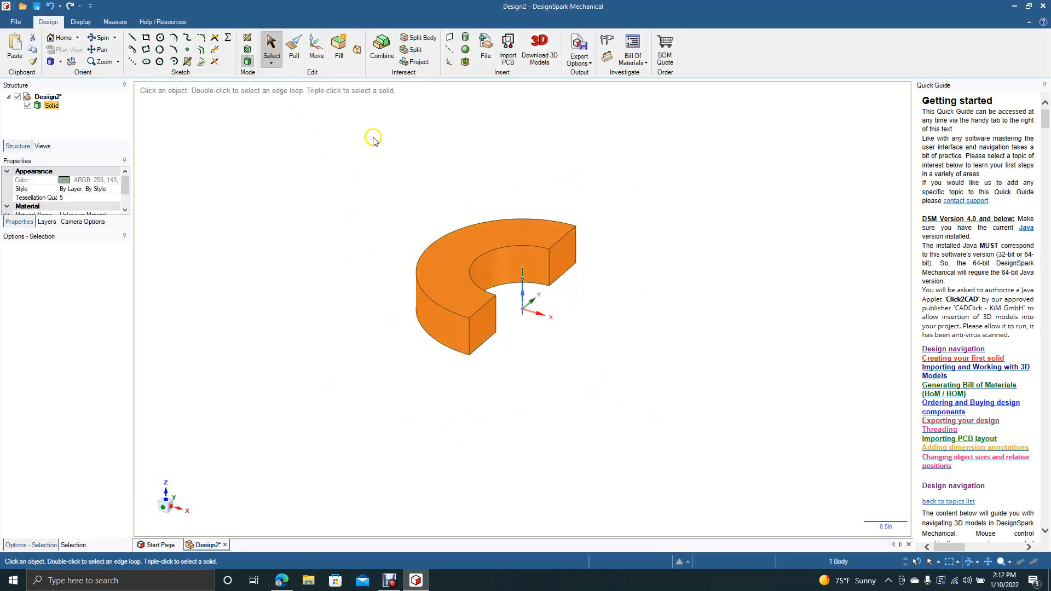
left_click(321, 56)
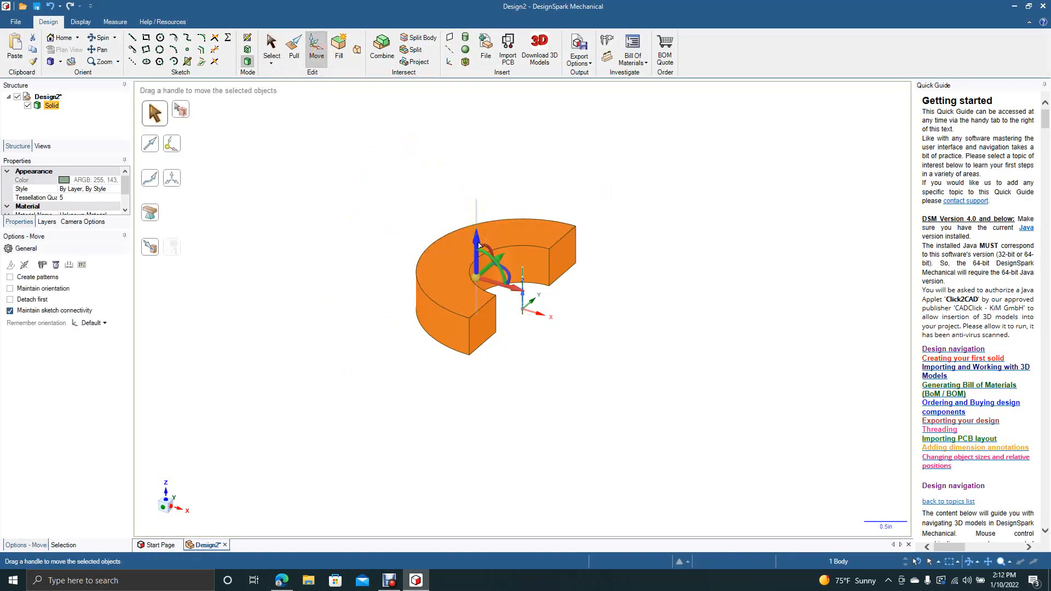
left_click_drag(478, 245, 474, 187)
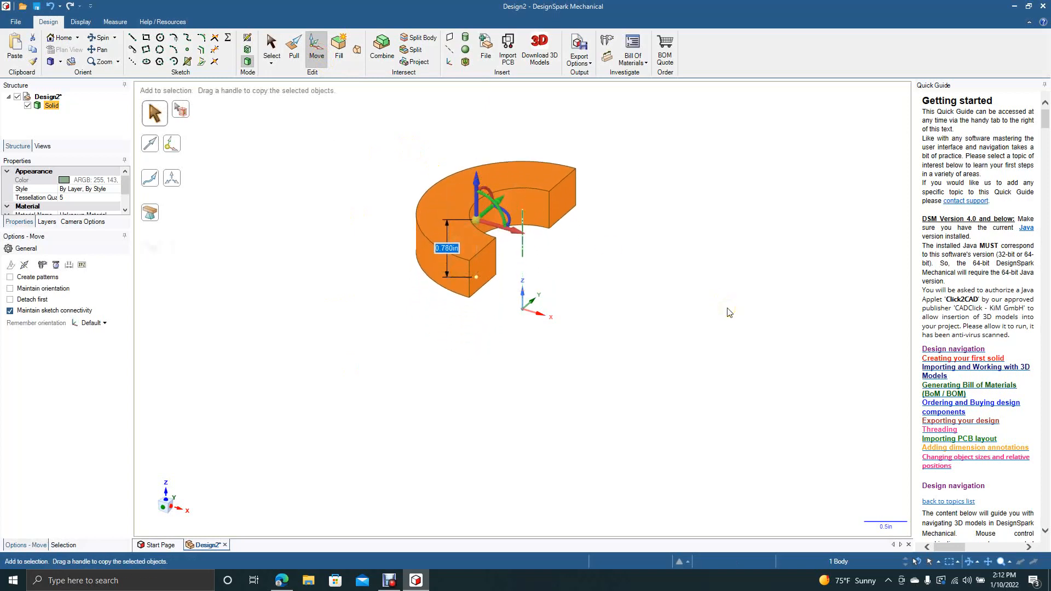
key("ctrl+z")
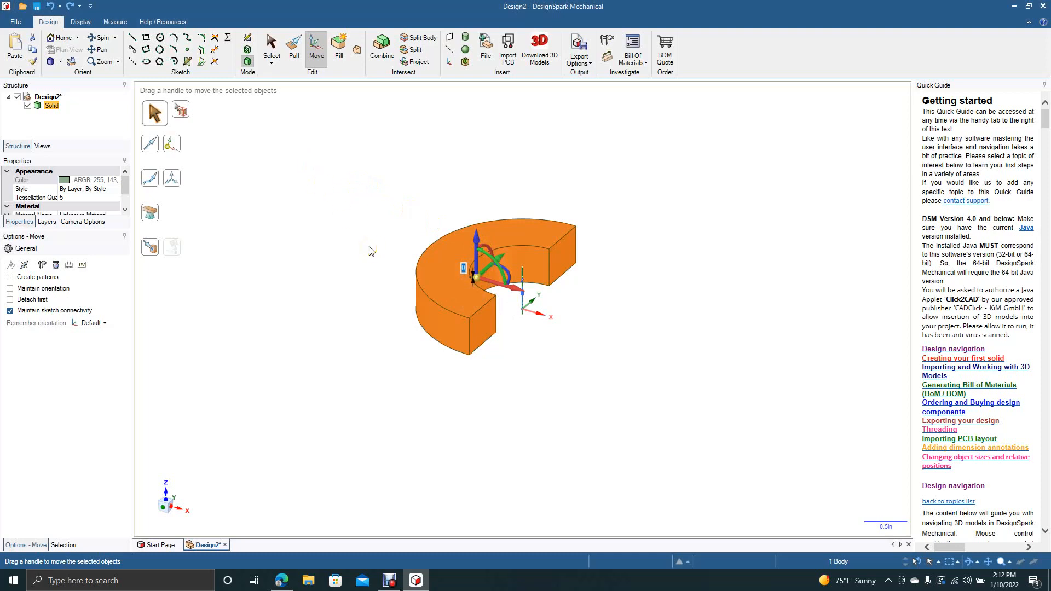
key("ctrl+c")
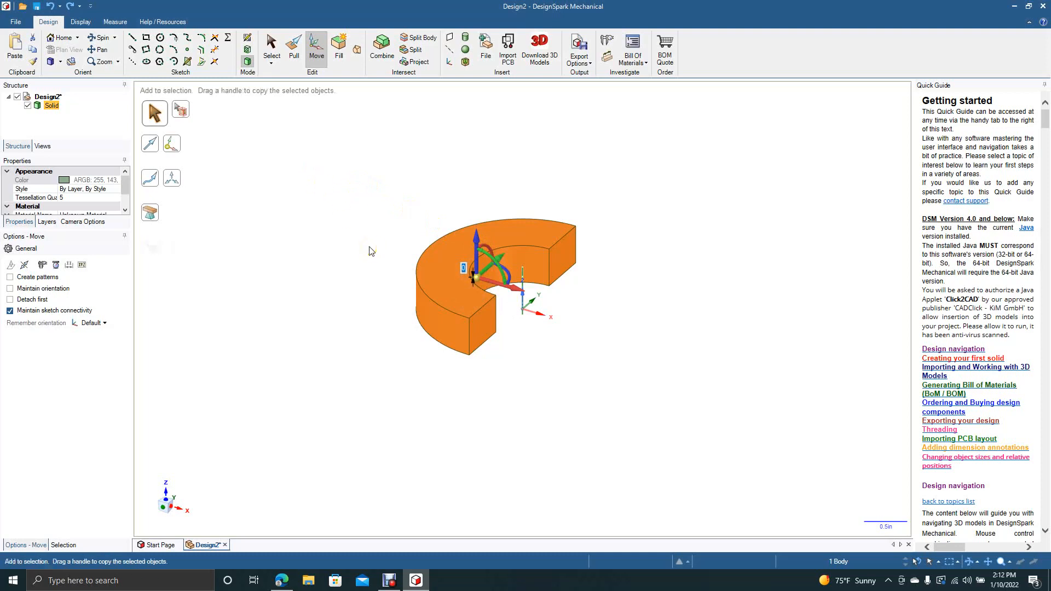
key("ctrl+v")
left_click(491, 236)
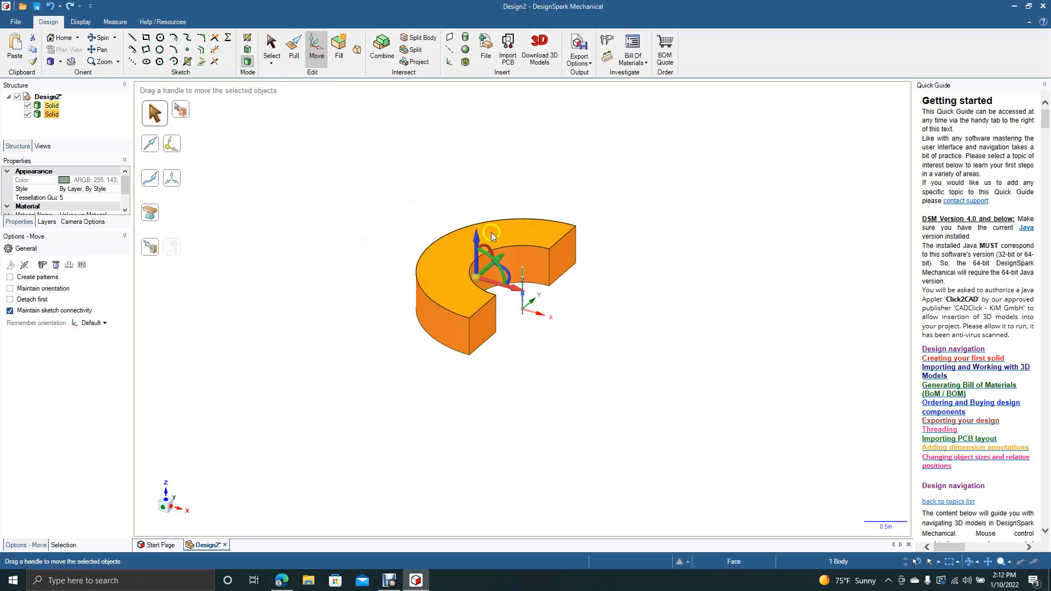
left_click(475, 245)
left_click_drag(475, 247, 492, 173)
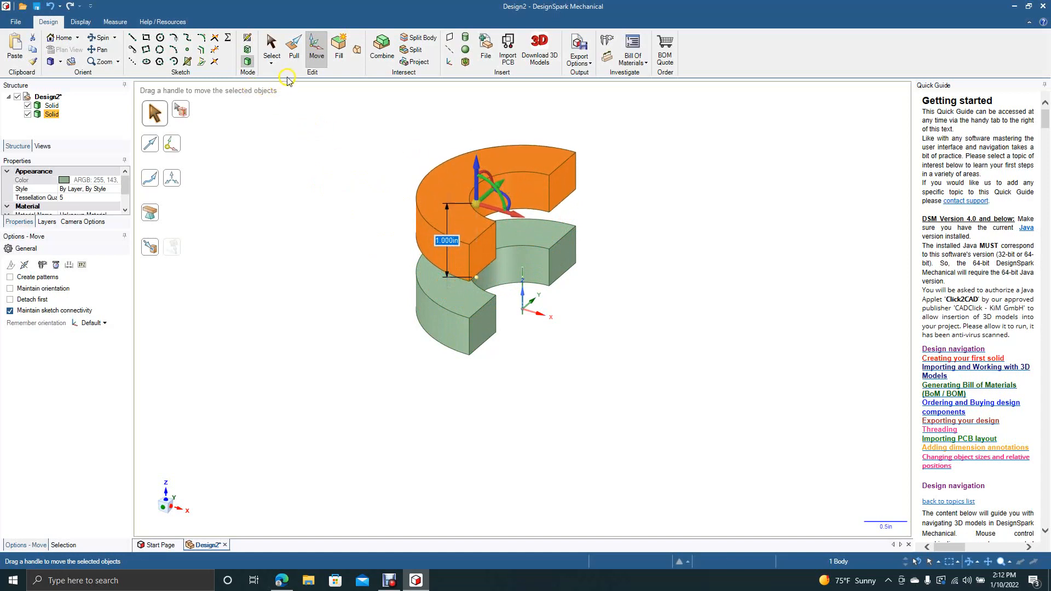
left_click(272, 44)
left_click(321, 203)
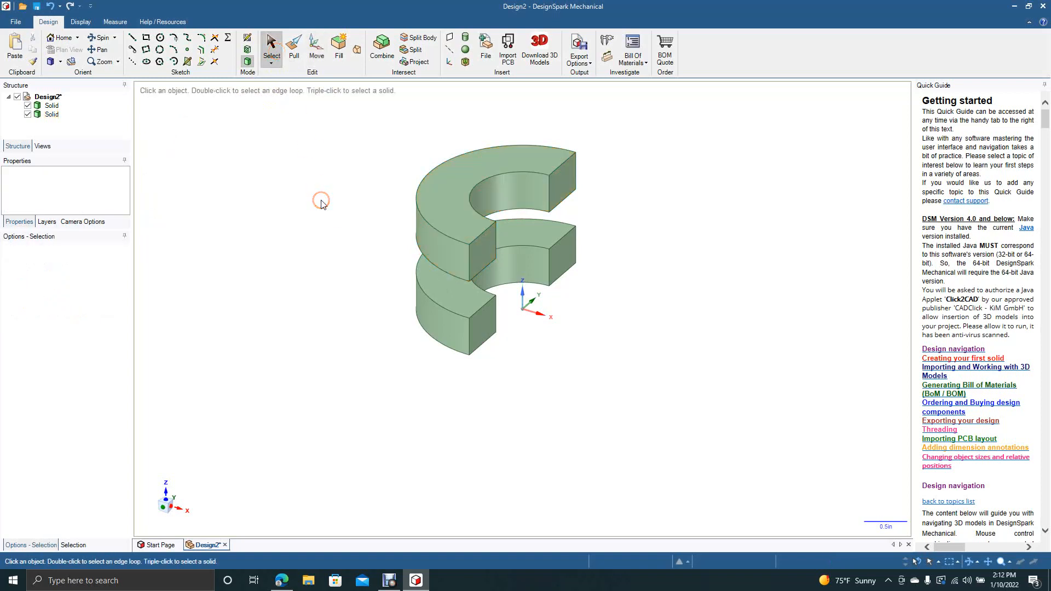
Step: Duplicate both stacked half-rings and move the copied pair 2.5 in along the positive X axis
left_click_drag(364, 114, 637, 431)
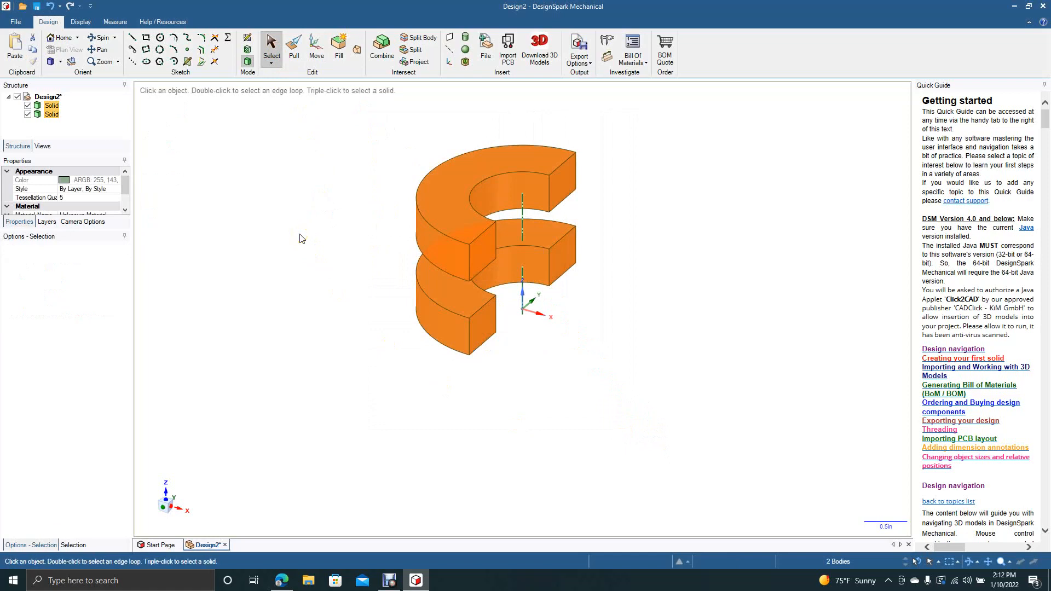
key("ctrl+v")
left_click(359, 176)
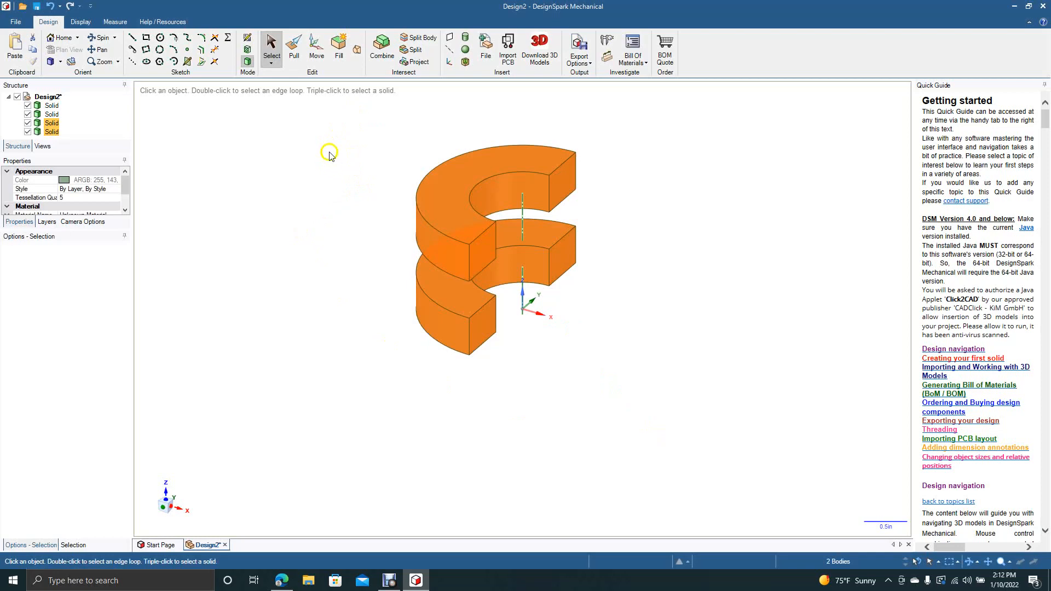
left_click(317, 46)
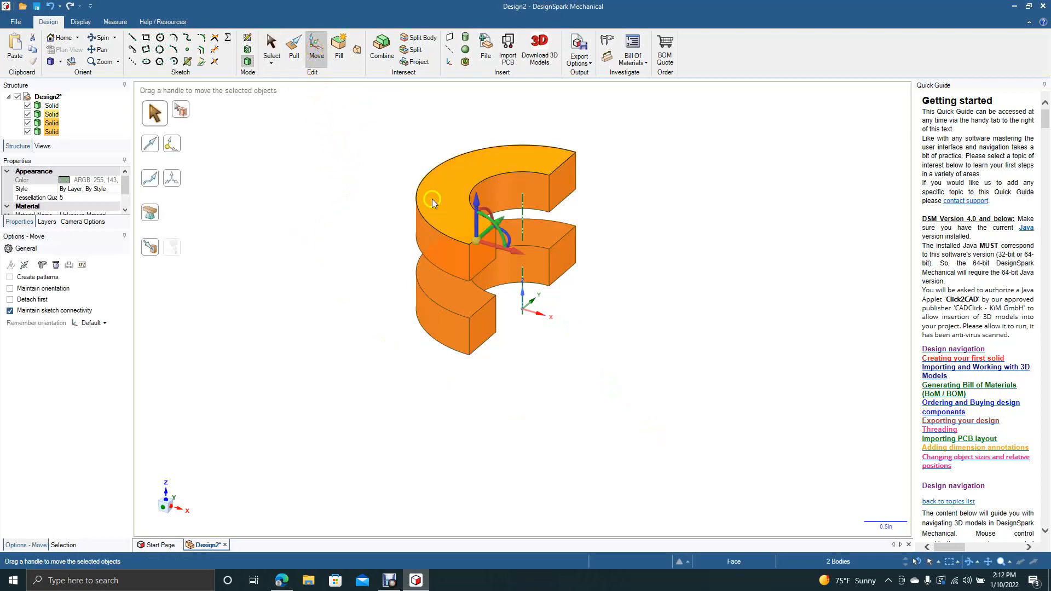
left_click_drag(515, 255, 691, 358)
type("2.5")
key("Return")
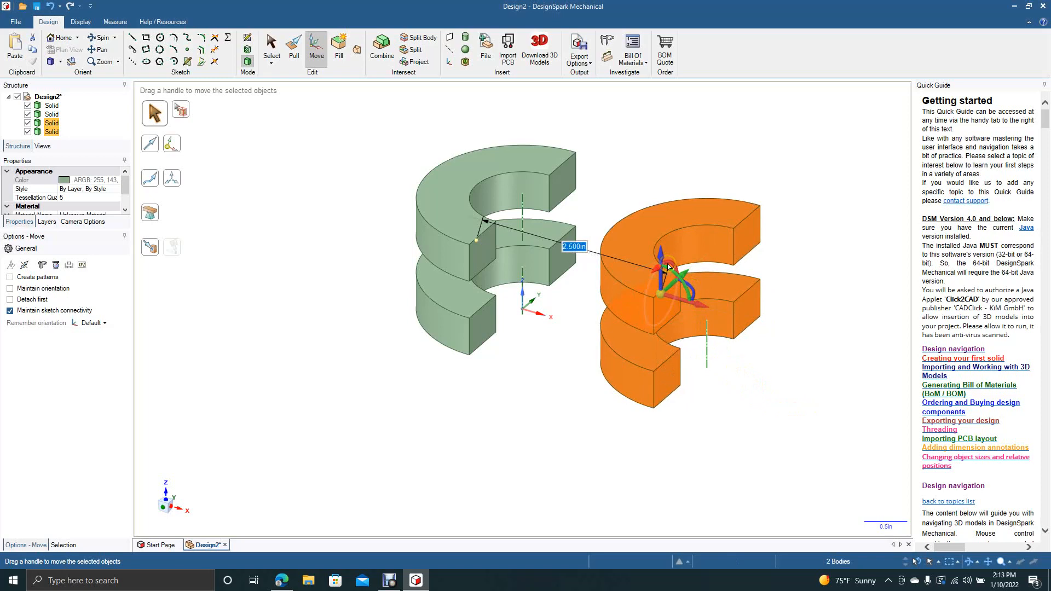
Step: Rotate the copied pair of half-rings 90° about the X axis so they stand upright
left_click_drag(669, 267, 643, 297)
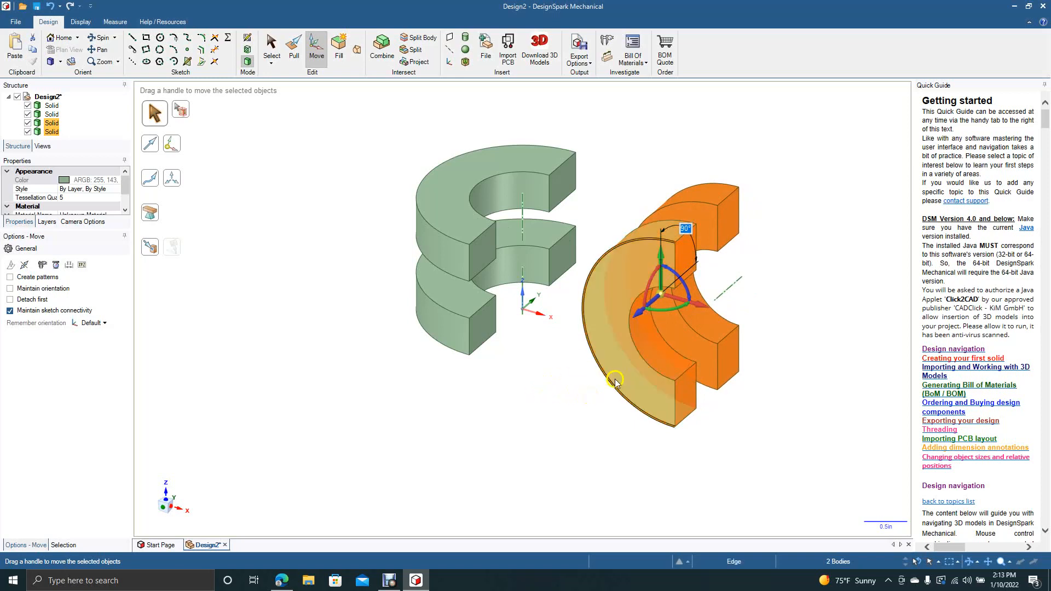
left_click(688, 291)
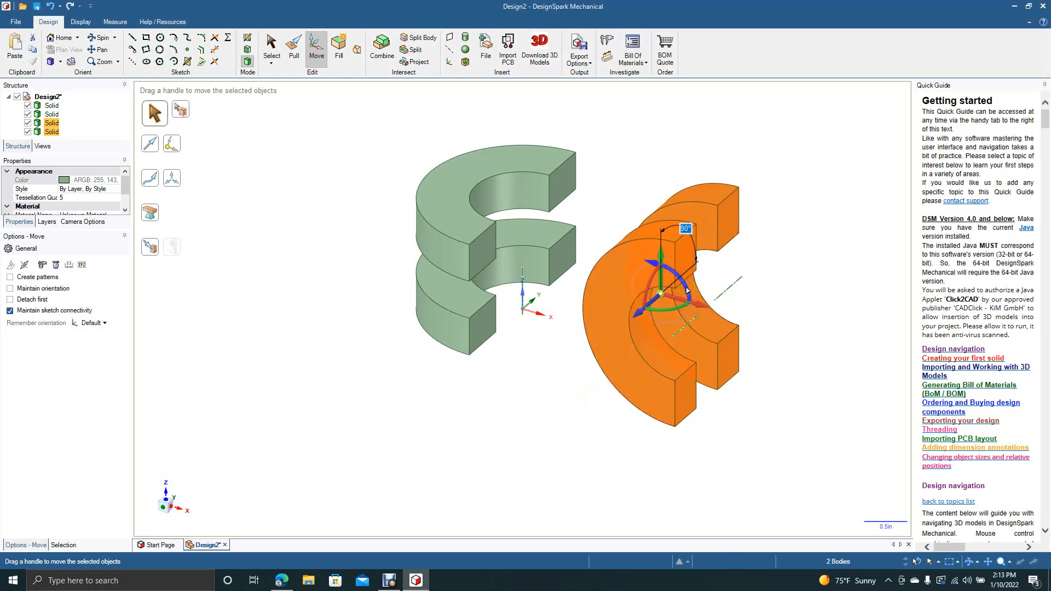
Step: Rotate the upright pair of half-rings 180° about the vertical axis and clear the selection
left_click(677, 311)
left_click(676, 311)
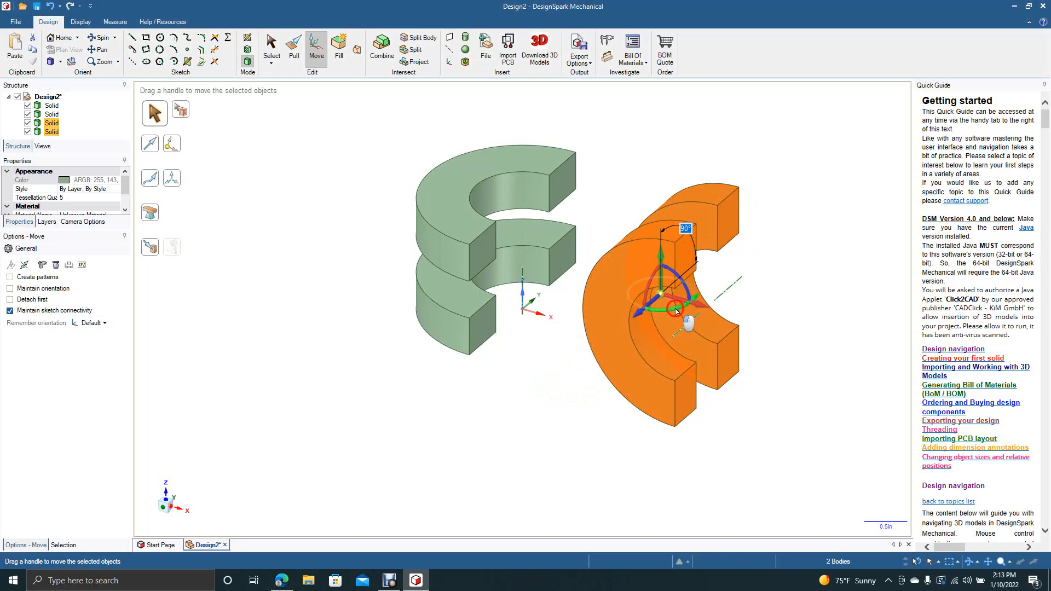
left_click_drag(676, 311, 640, 274)
left_click(275, 53)
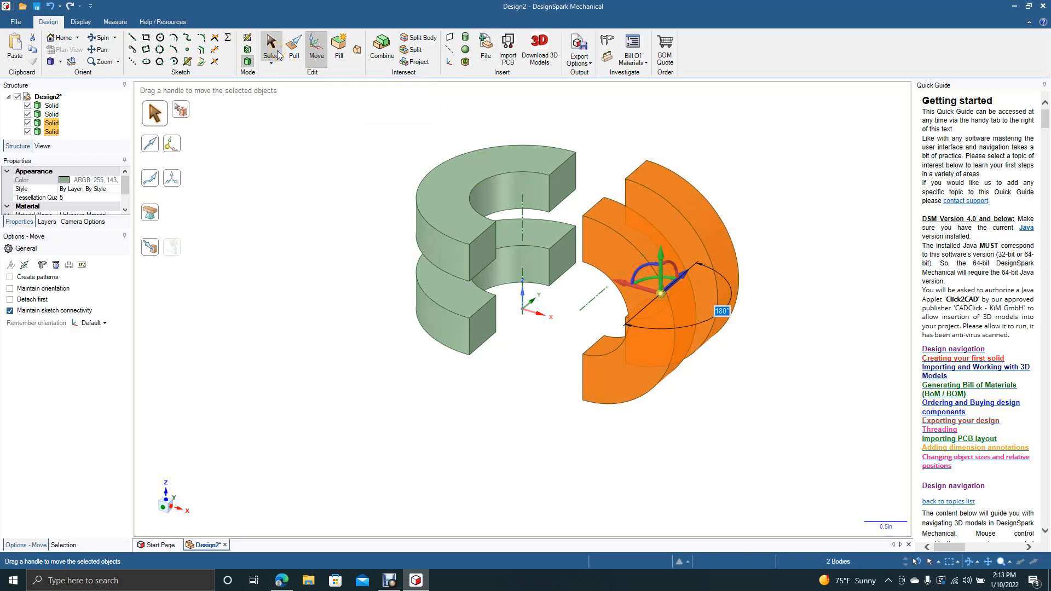
left_click(58, 107)
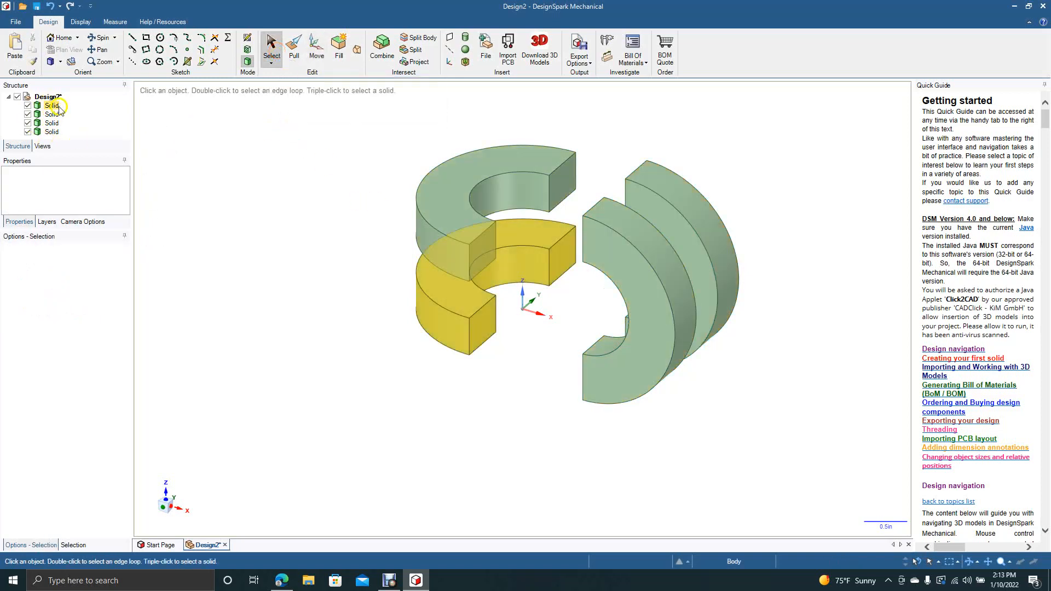
Step: Blend a straight curve from the upper flat half-ring's front outer top corner to the rear upright half-ring's upper outer corner
left_click(102, 38)
left_click_drag(252, 135, 258, 187)
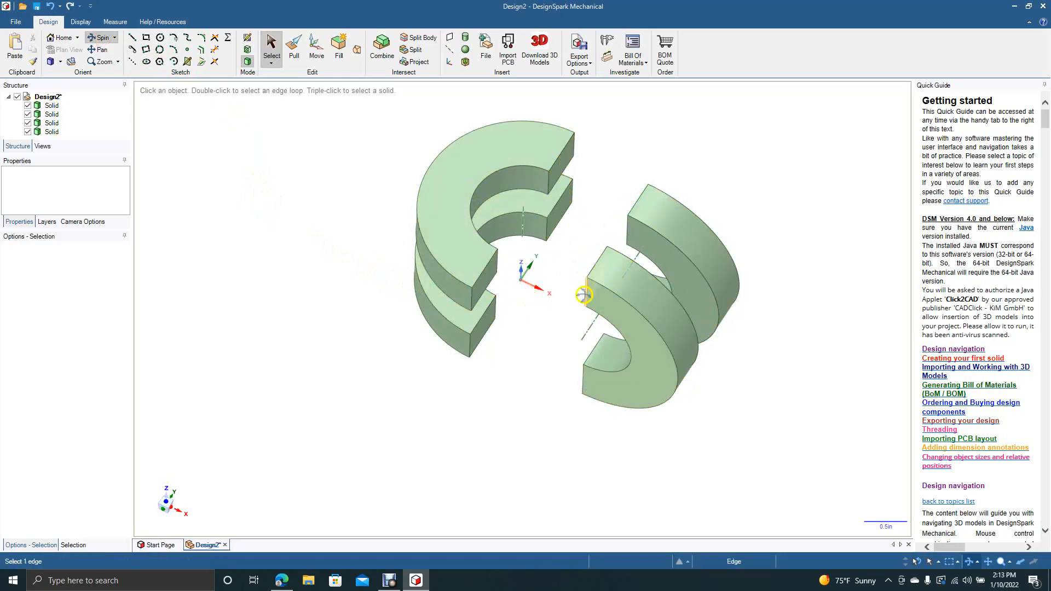
left_click_drag(341, 363, 334, 352)
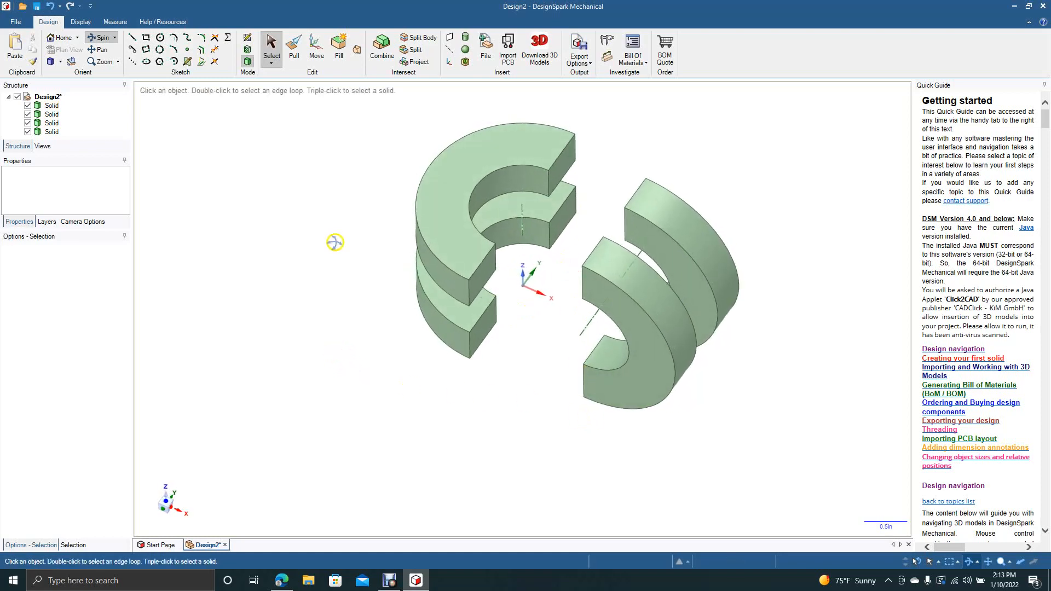
left_click(356, 51)
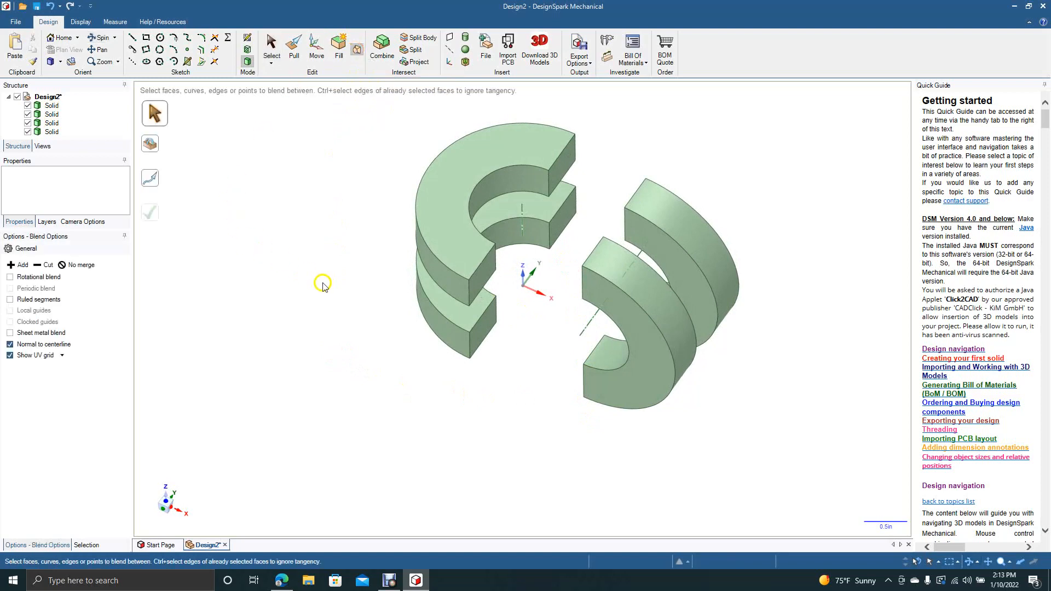
left_click(470, 282)
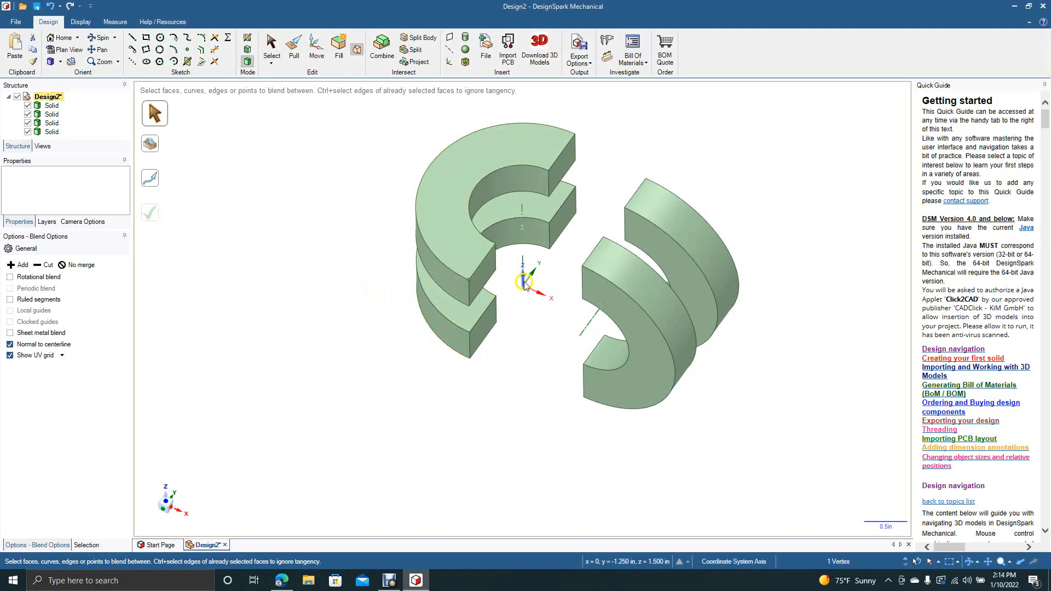
left_click(612, 212)
left_click(625, 209)
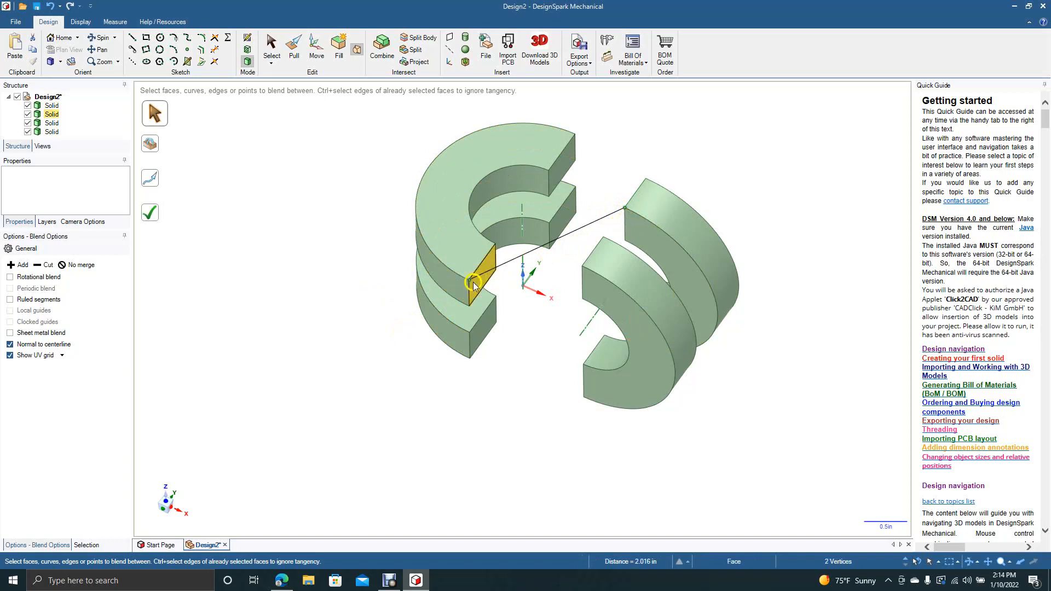
left_click(150, 219)
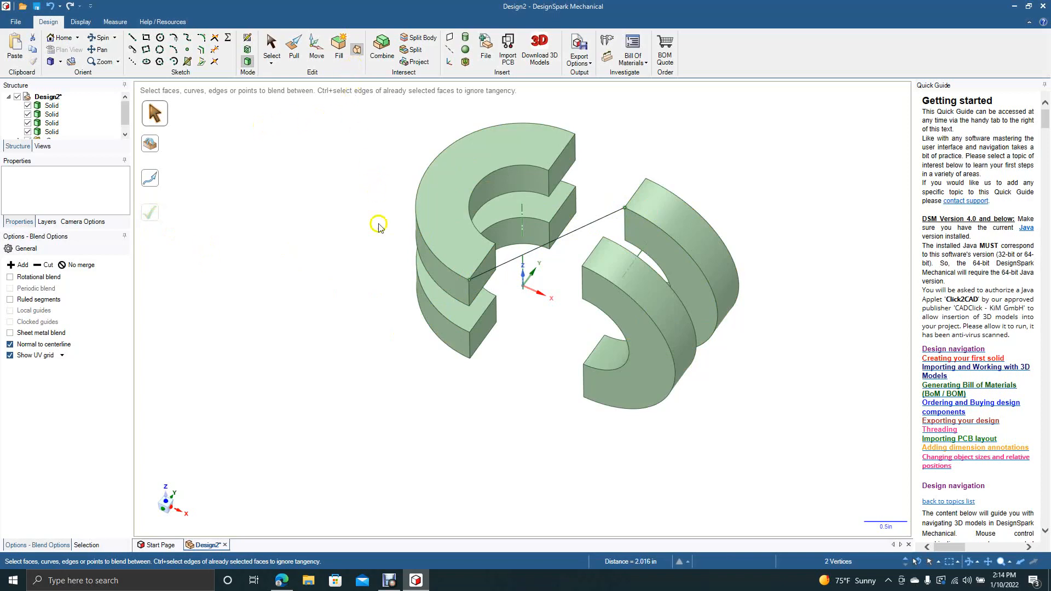
Step: Blend the upper flat half-ring's front end face to the rear upright half-ring's upper end face with a solid bridge
left_click(488, 281)
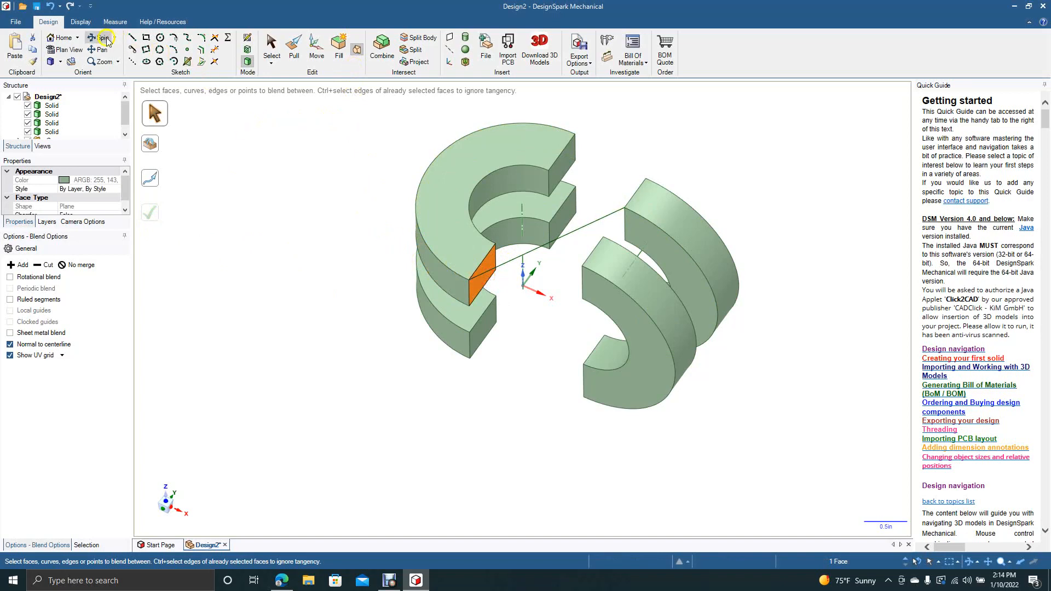
left_click(104, 39)
left_click_drag(288, 267, 360, 296)
left_click(272, 48)
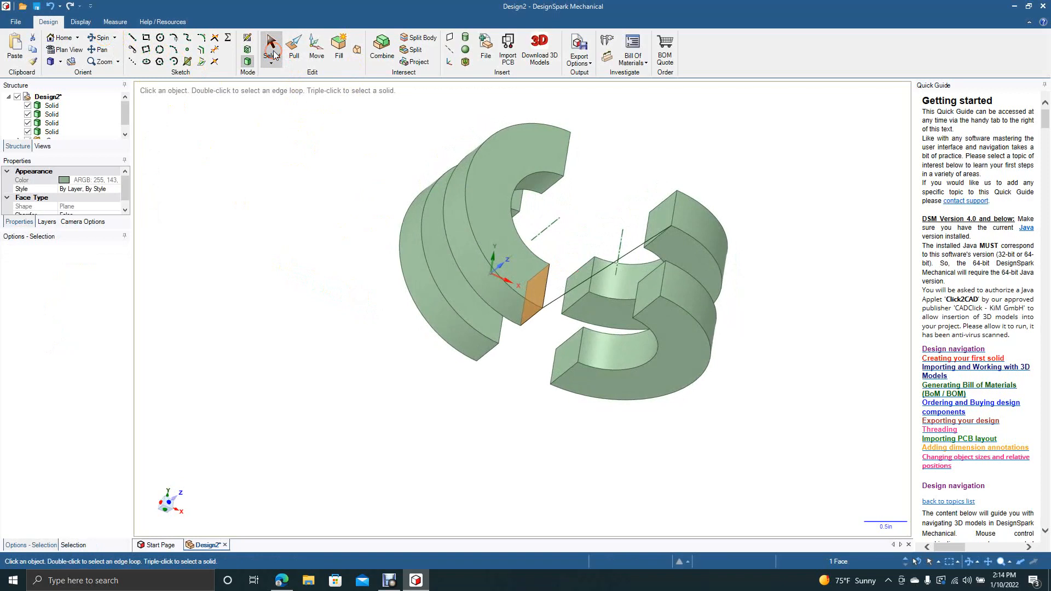
left_click(663, 198, "ctrl")
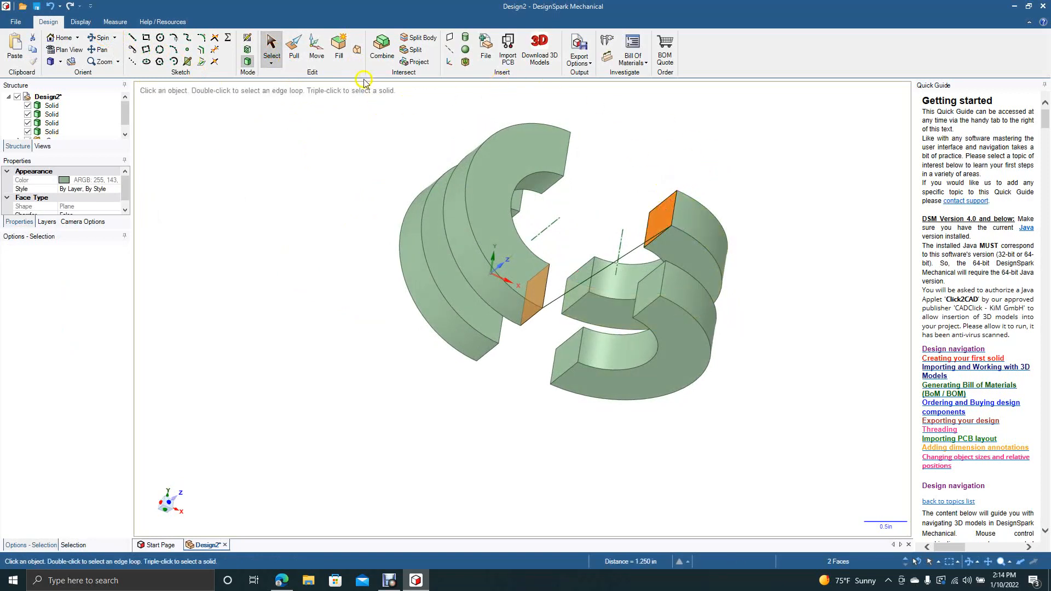
left_click(358, 50)
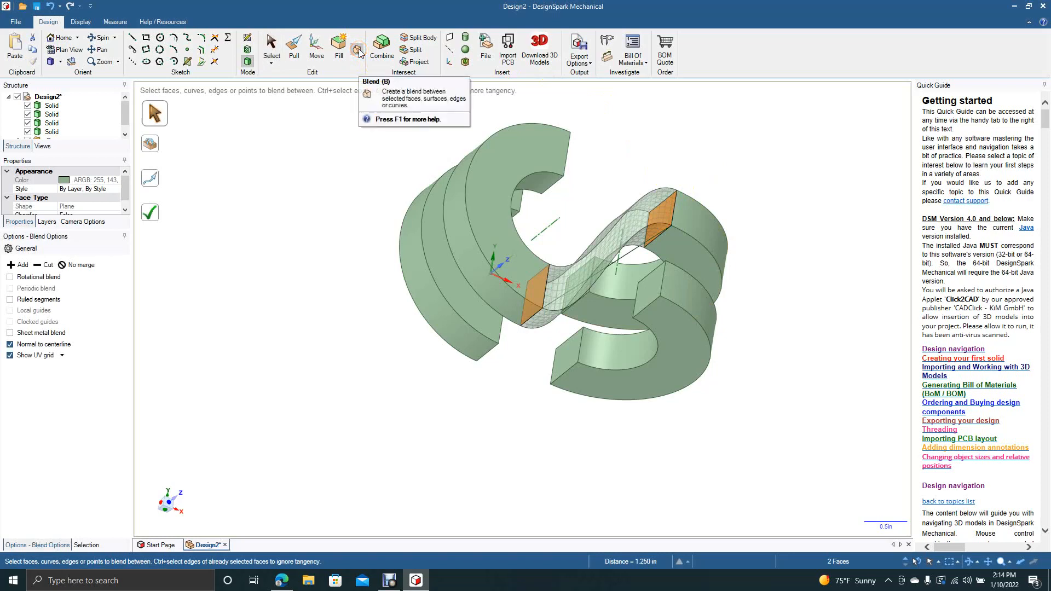
left_click(152, 217)
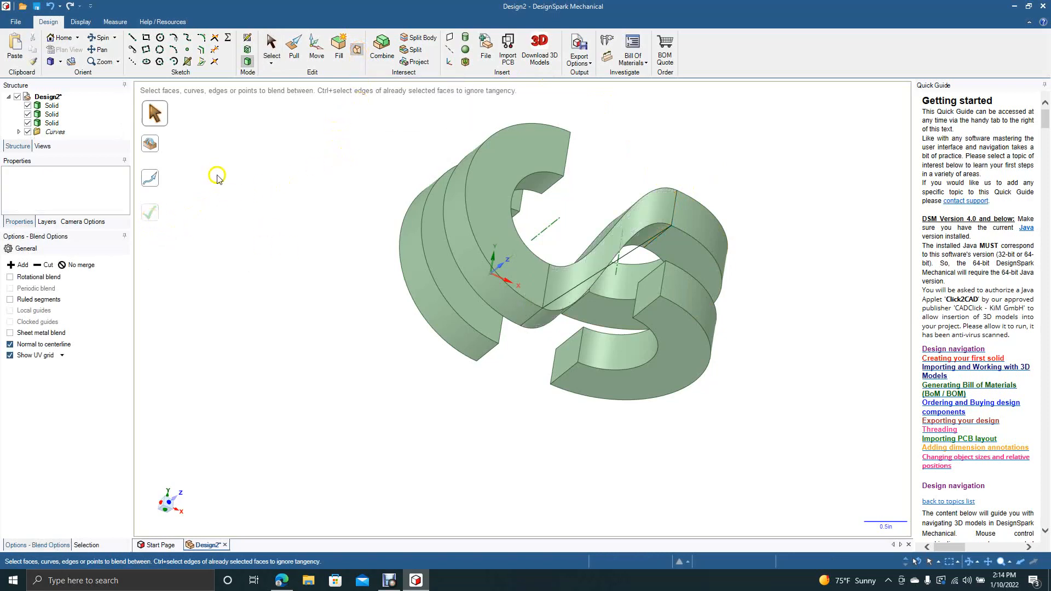
Step: Blend a straight curve from the upper flat half-ring's back inner top corner to the front upright half-ring's upper outer corner
left_click(100, 37)
left_click_drag(274, 237, 208, 225)
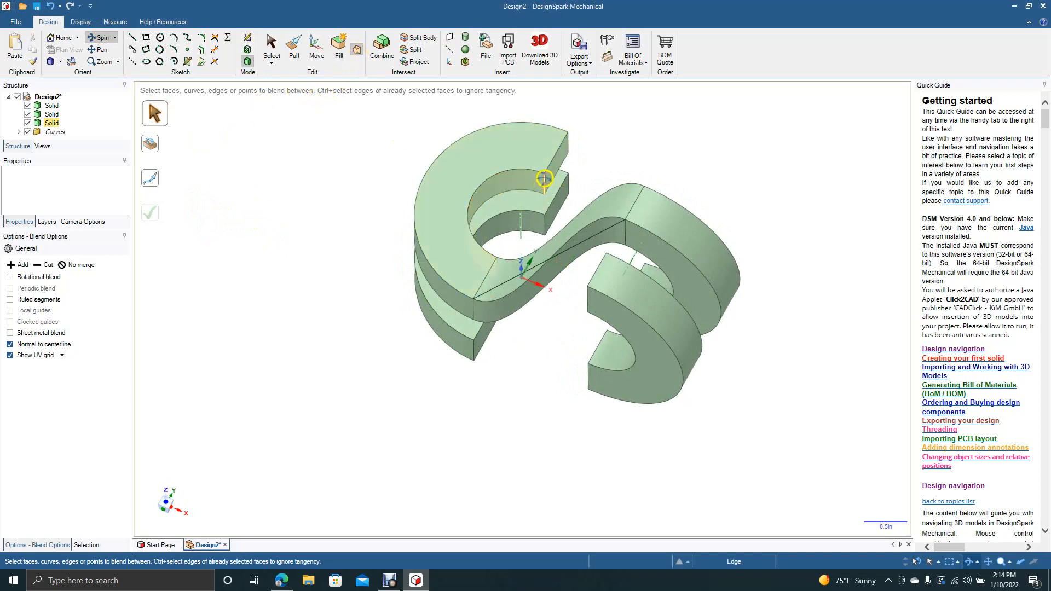
left_click(271, 43)
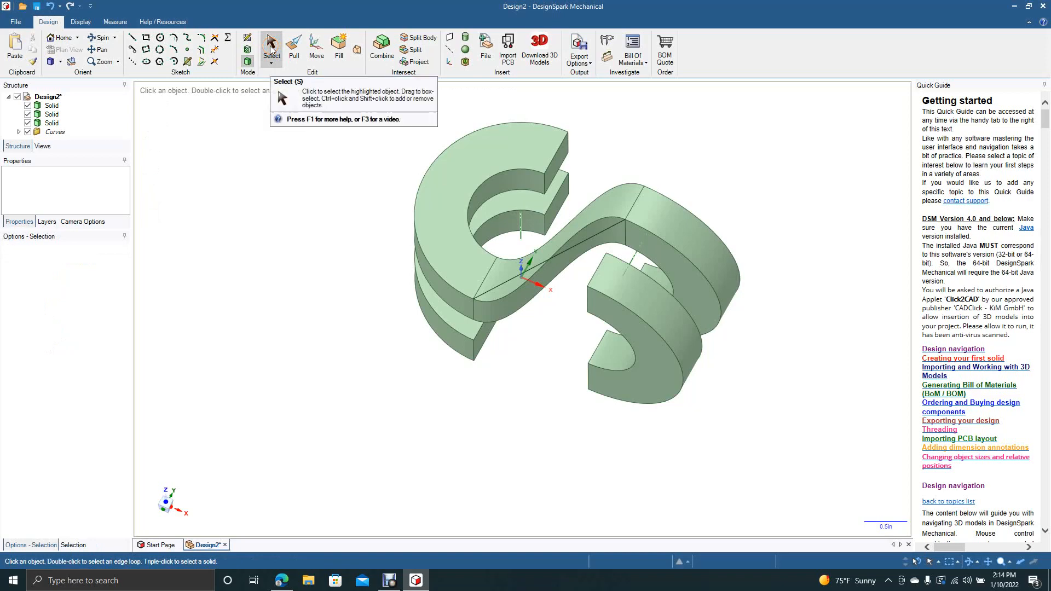
left_click(356, 52)
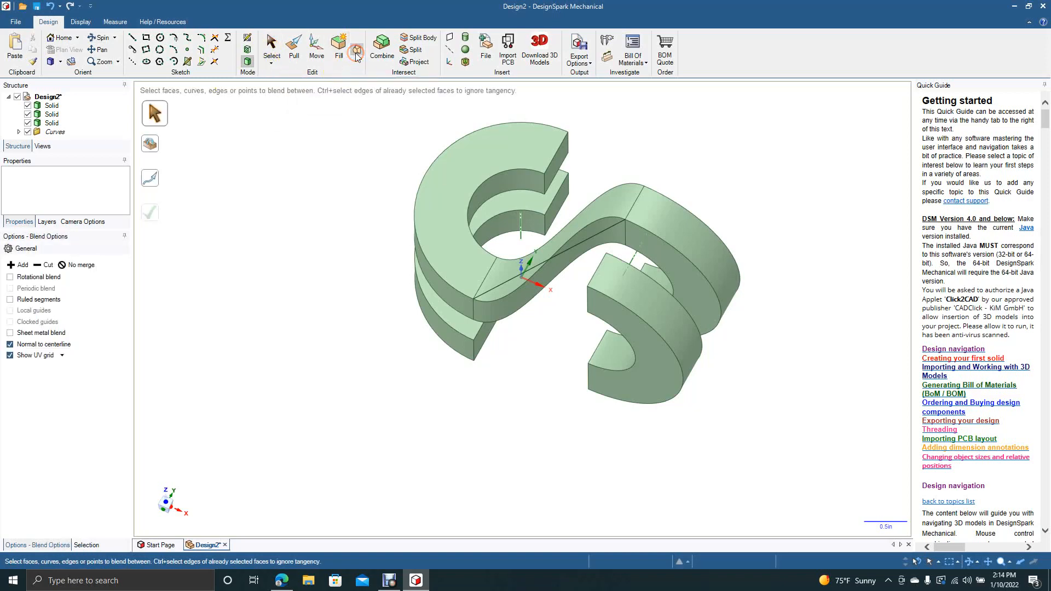
left_click(544, 175)
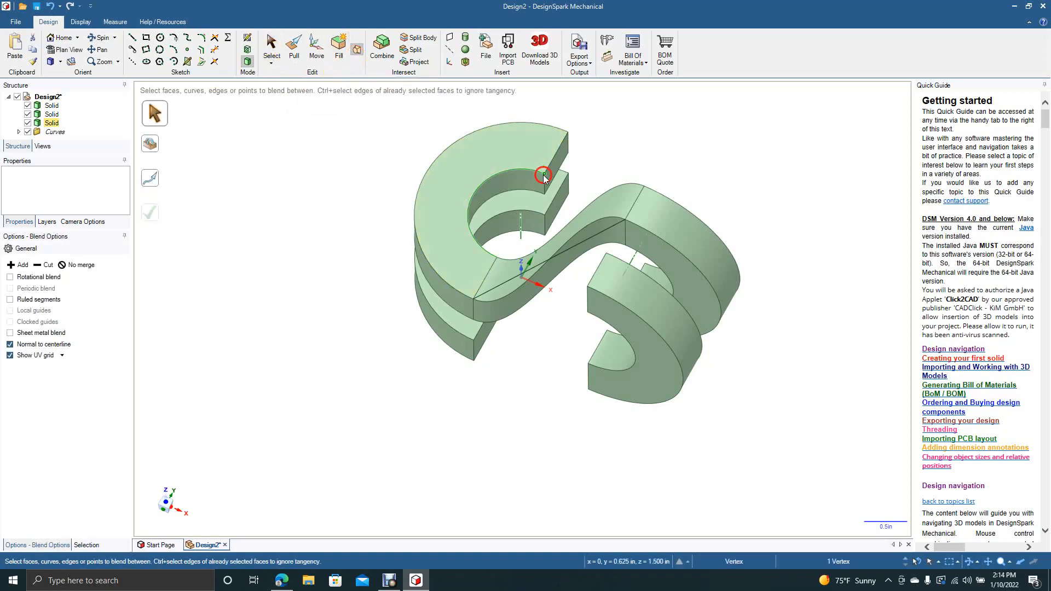
left_click(587, 287)
left_click(151, 216)
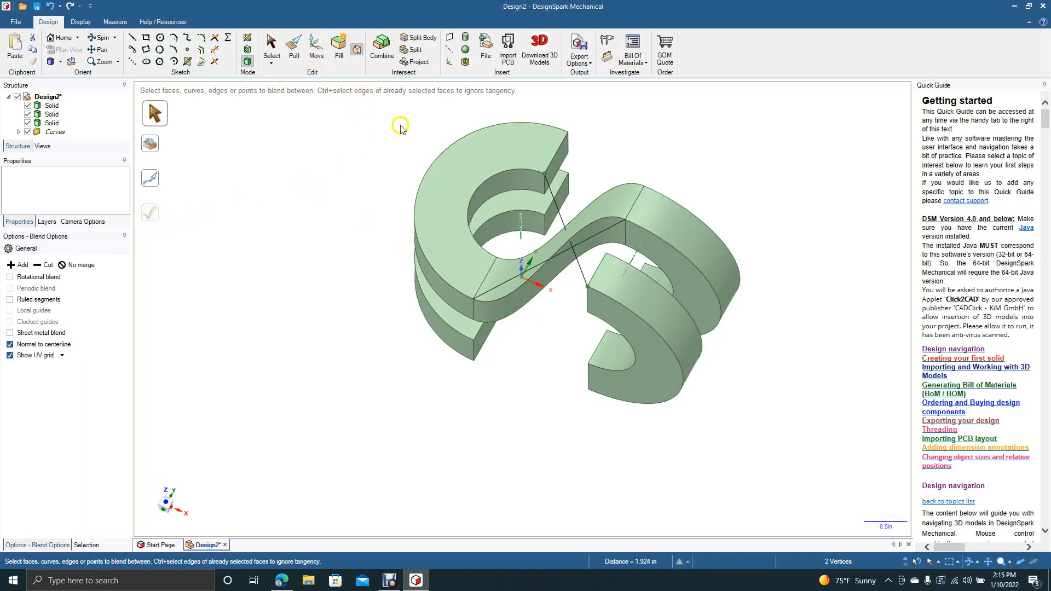
Step: Blend the upper flat half-ring's back end face to the front upright half-ring's upper end face as a solid
left_click(562, 162)
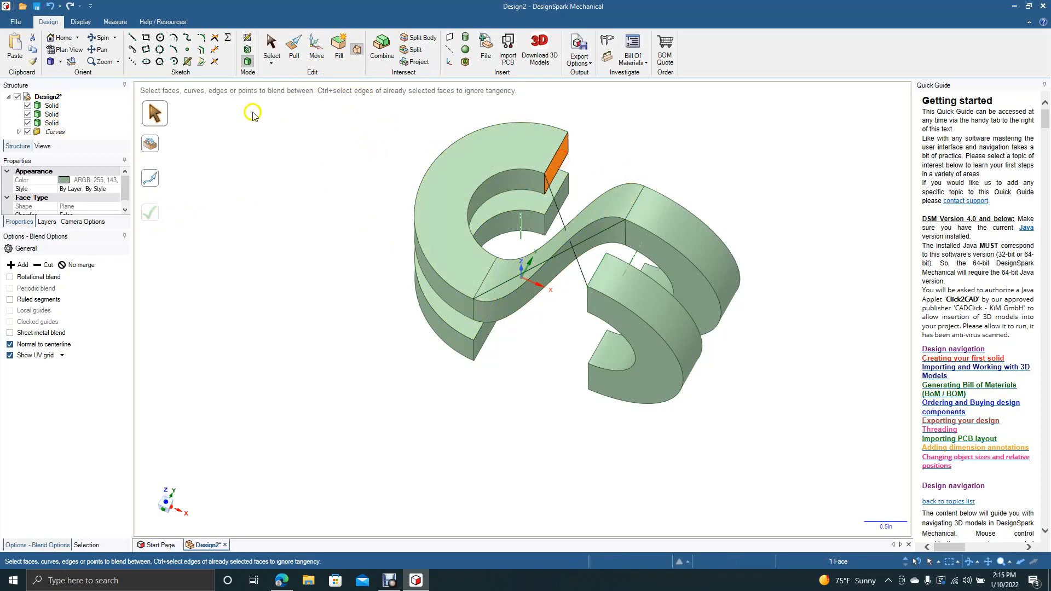
left_click(99, 37)
left_click_drag(281, 220, 354, 225)
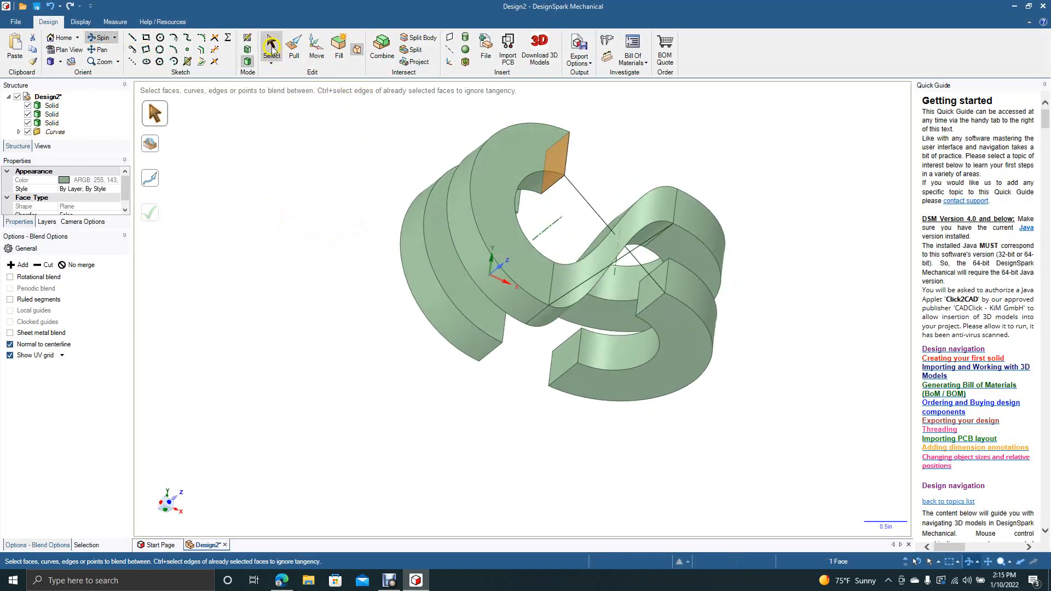
left_click(273, 48)
left_click(648, 302, "ctrl")
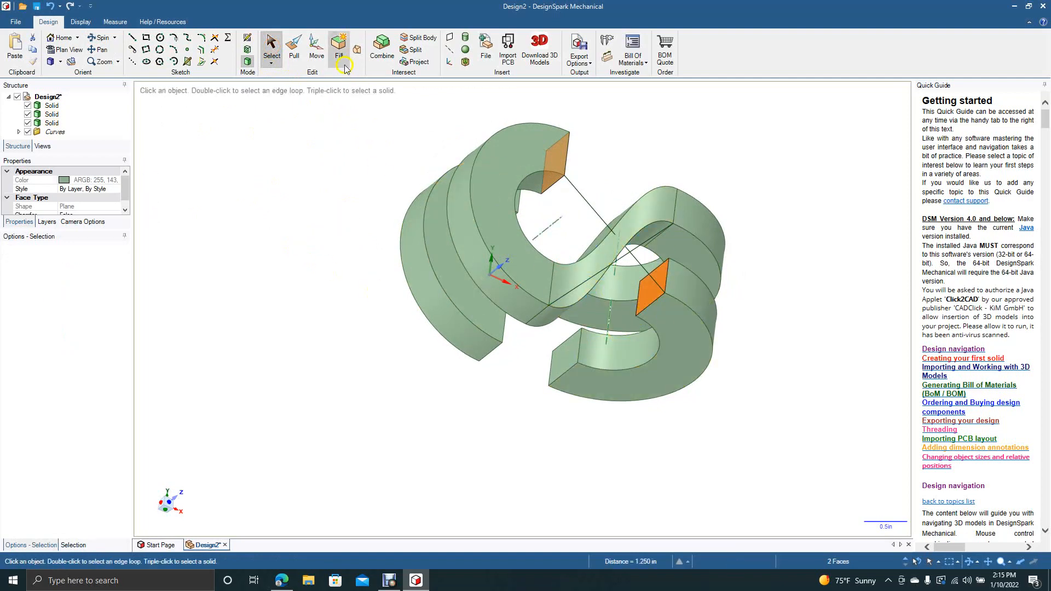
left_click(356, 52)
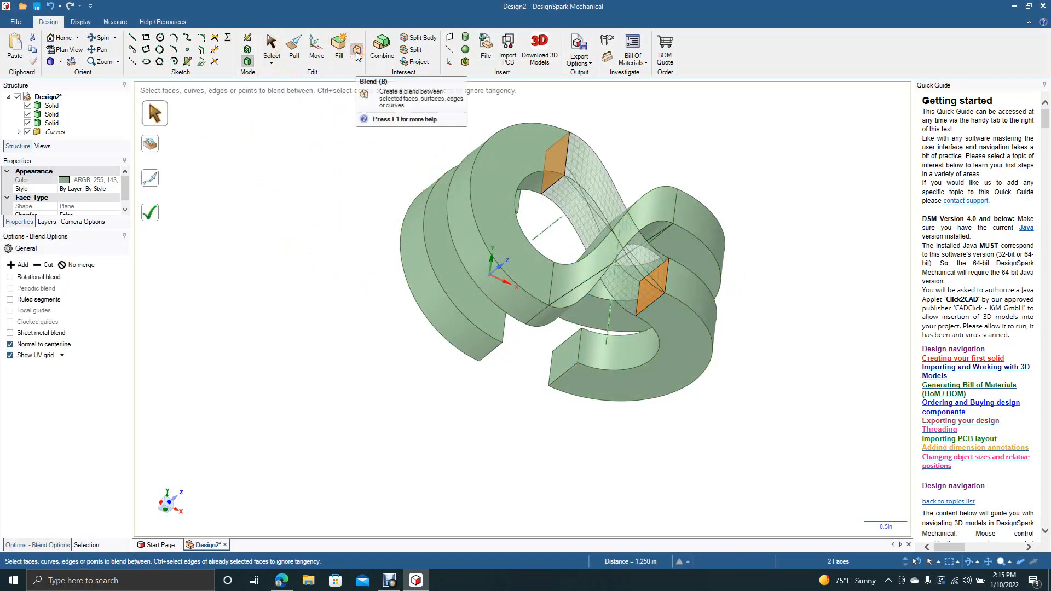
left_click(152, 216)
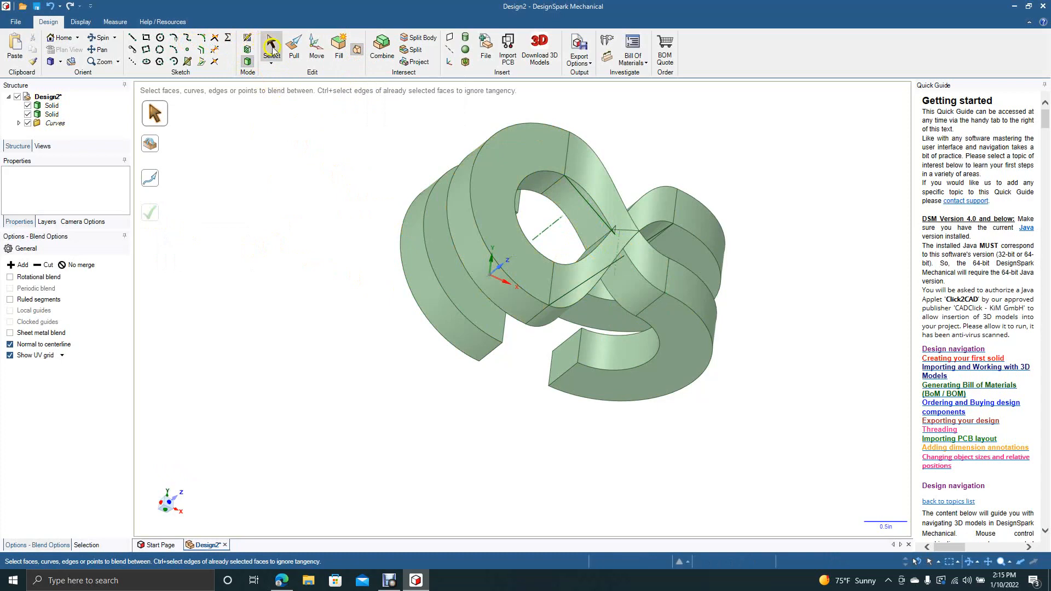
Step: Blend a straight curve from the lower flat half-ring's front outer top corner to the rear upright half-ring's lower inner corner
left_click(104, 41)
left_click_drag(284, 159, 255, 92)
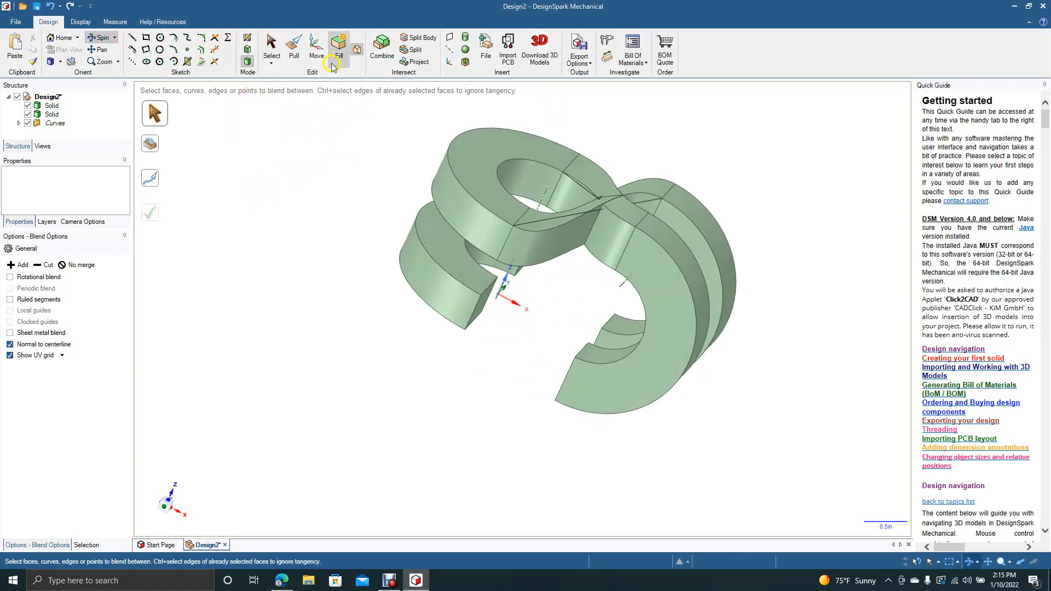
left_click(266, 55)
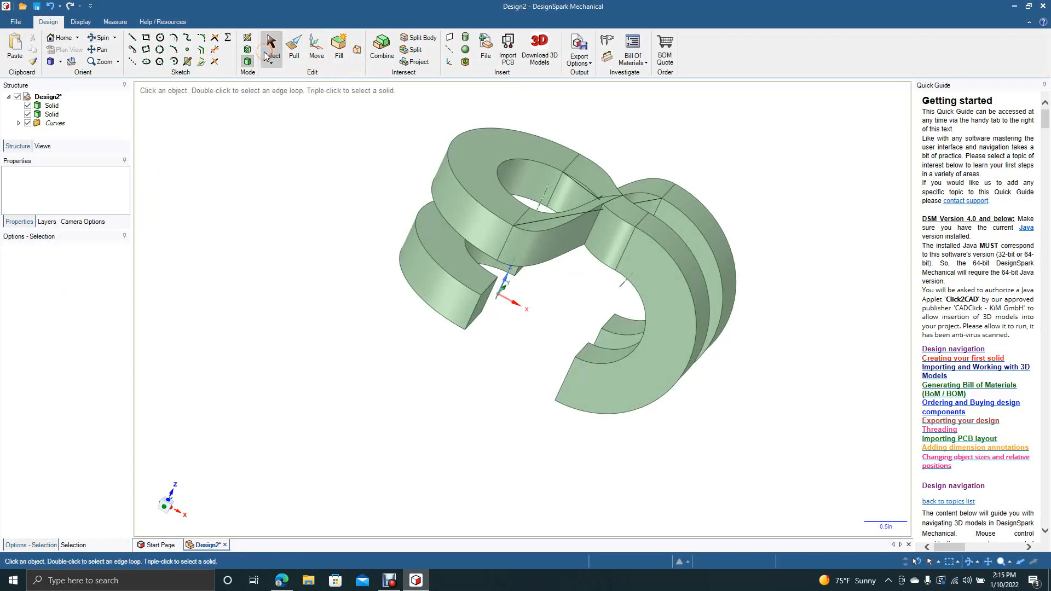
left_click(356, 49)
left_click(442, 236)
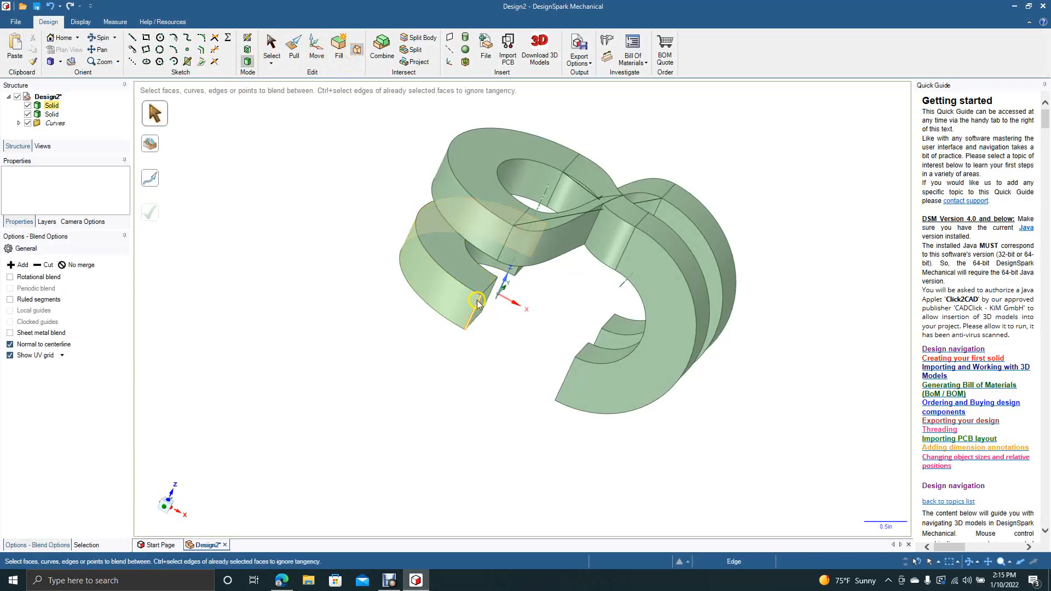
left_click(481, 298)
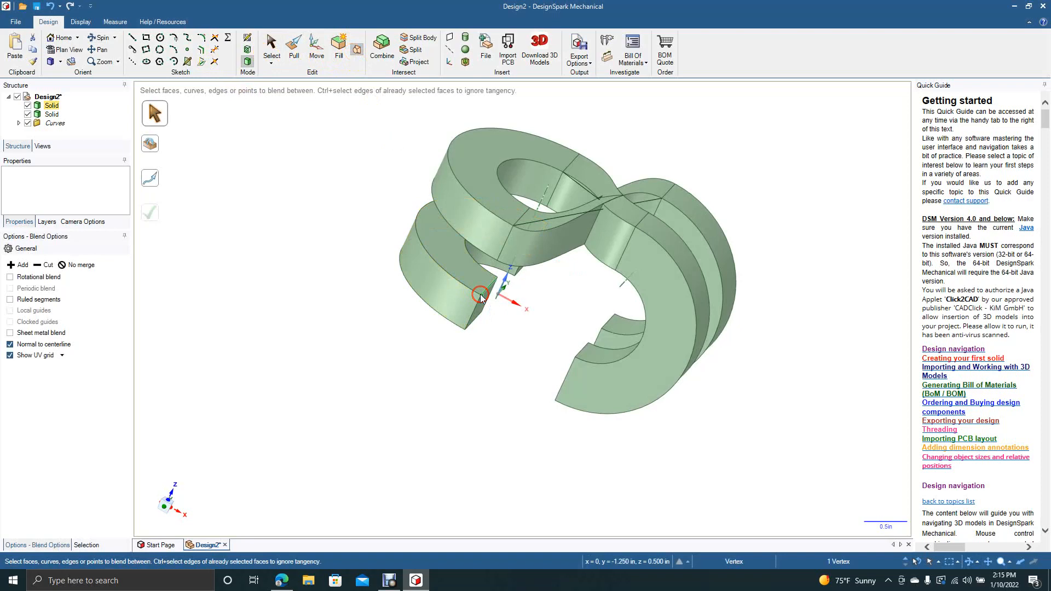
left_click(600, 329)
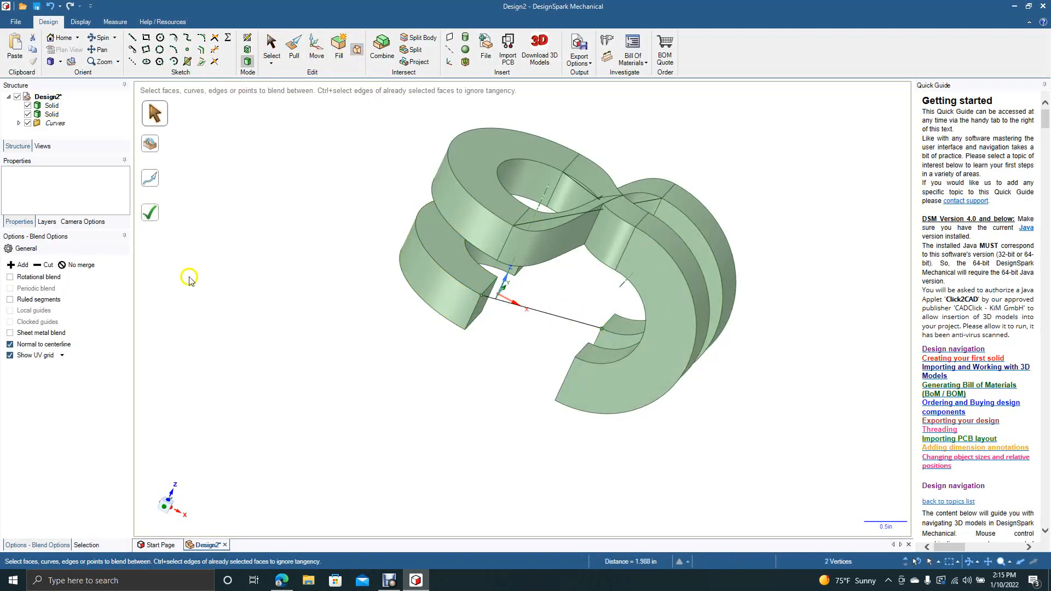
left_click(151, 214)
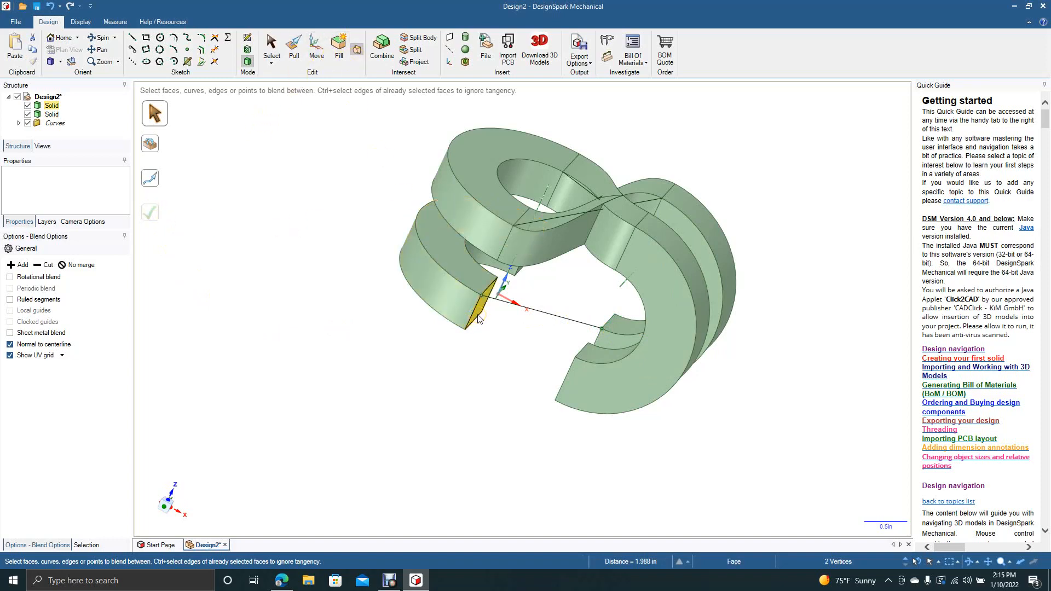
Step: Blend the lower flat half-ring's front end face to the rear upright half-ring's lower end face as a solid
left_click(478, 319)
left_click(104, 39)
left_click_drag(246, 217, 288, 213)
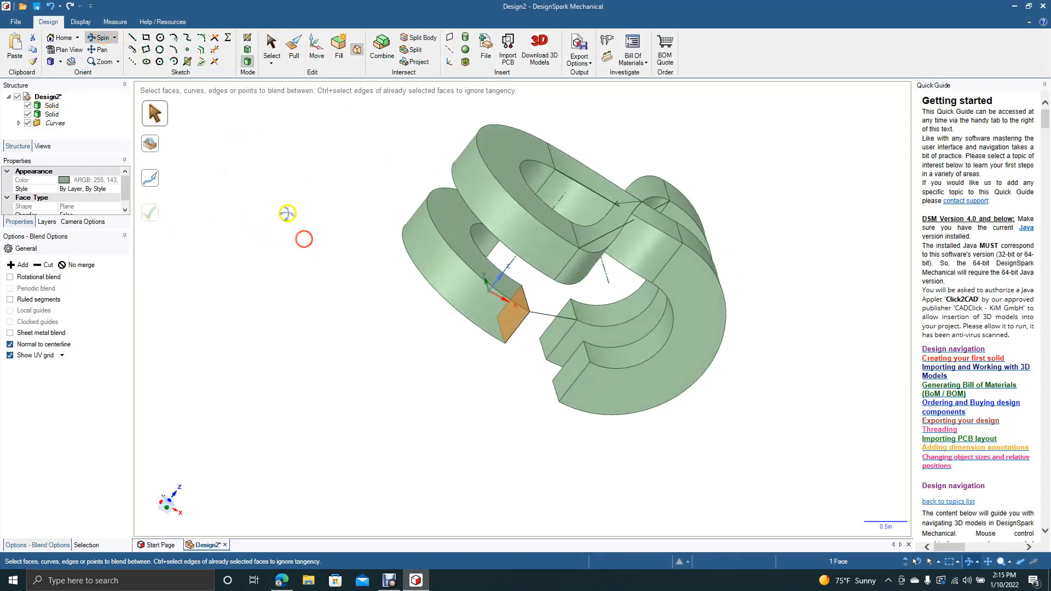
left_click(272, 46)
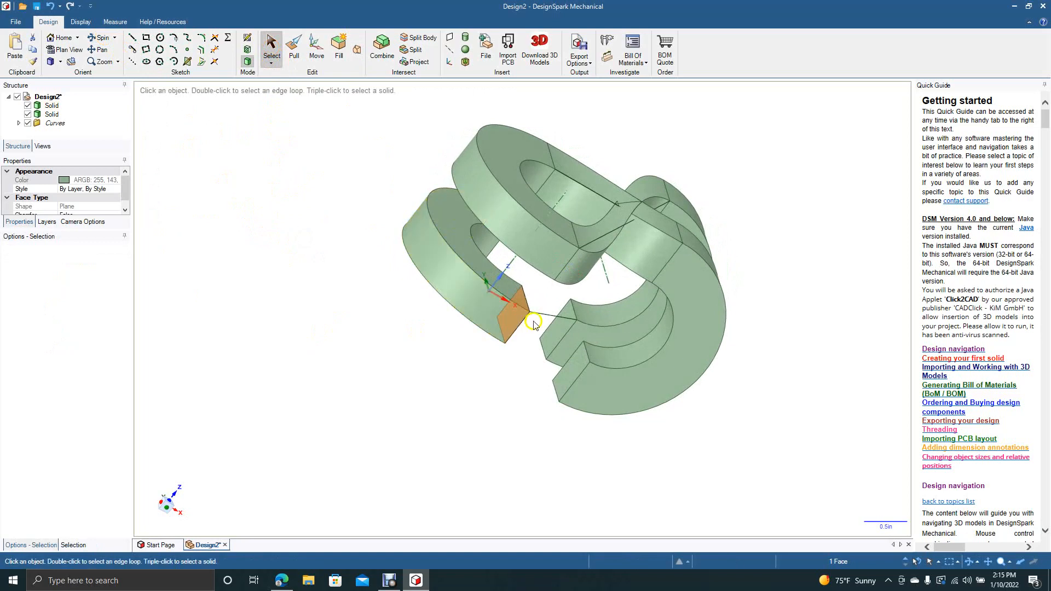
left_click(556, 328, "ctrl")
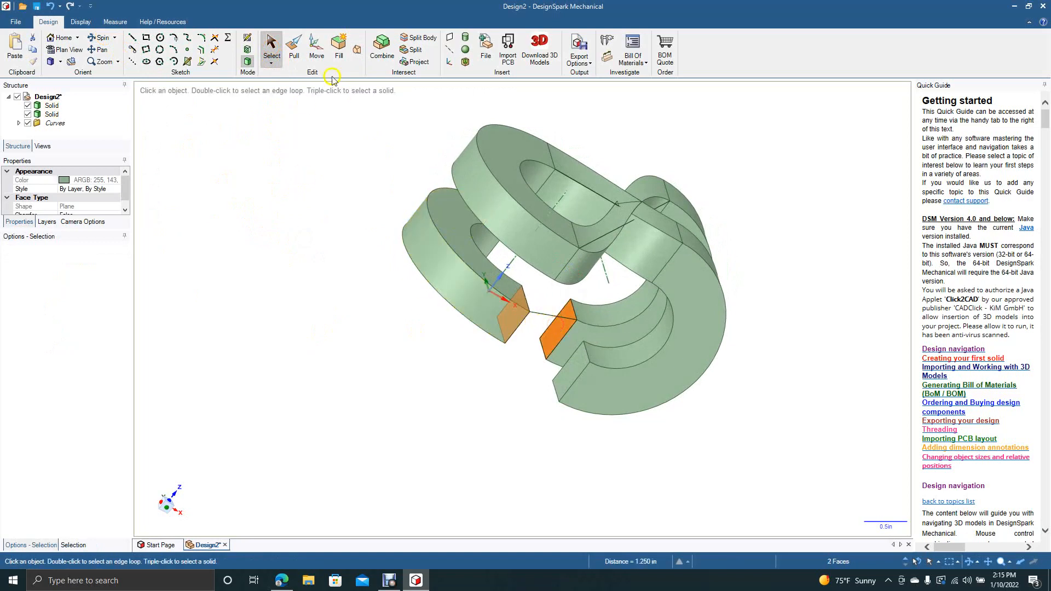
left_click(357, 51)
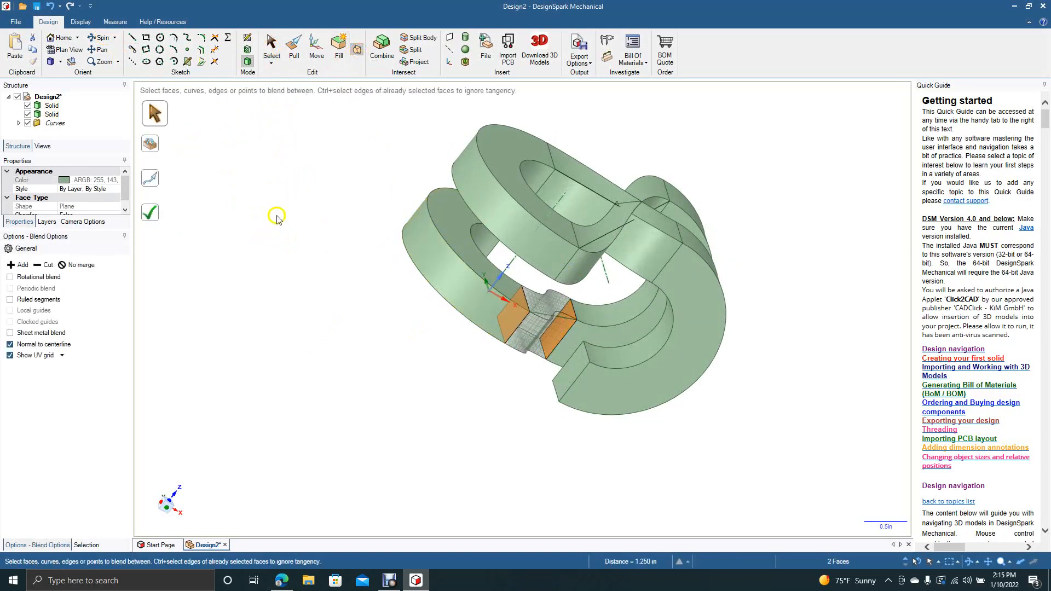
left_click(153, 217)
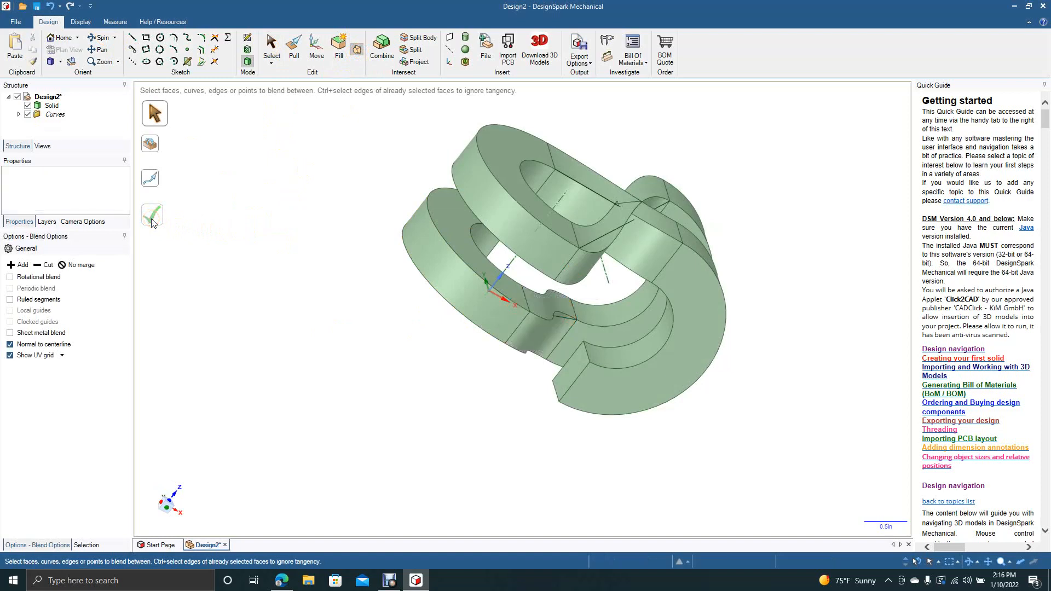
Step: Blend a straight curve from the lower flat half-ring's back inner top corner to the front upright half-ring's lower inner corner
left_click(93, 38)
left_click_drag(308, 211, 237, 185)
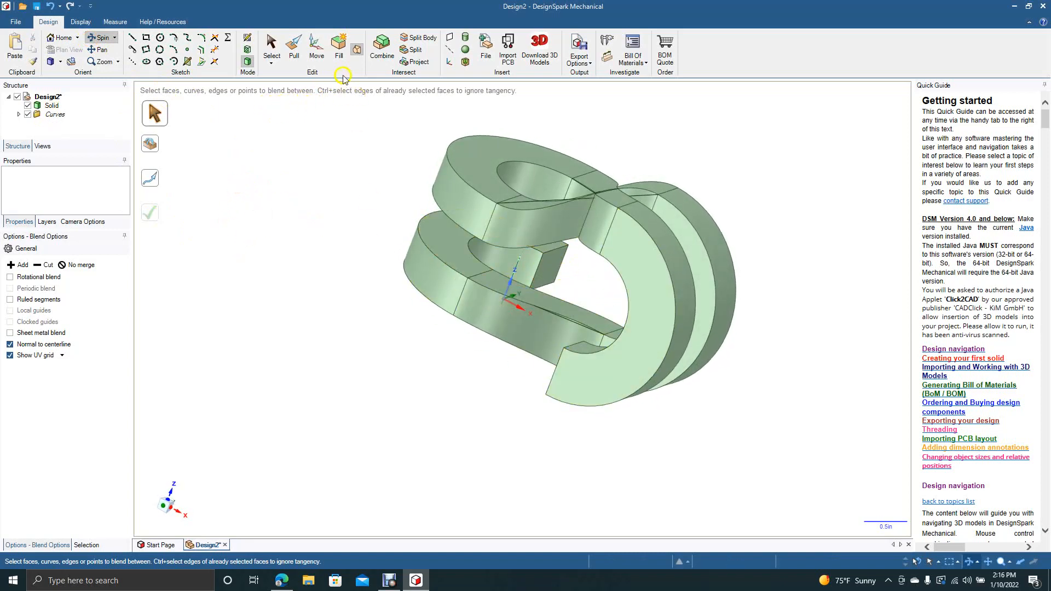
left_click(272, 45)
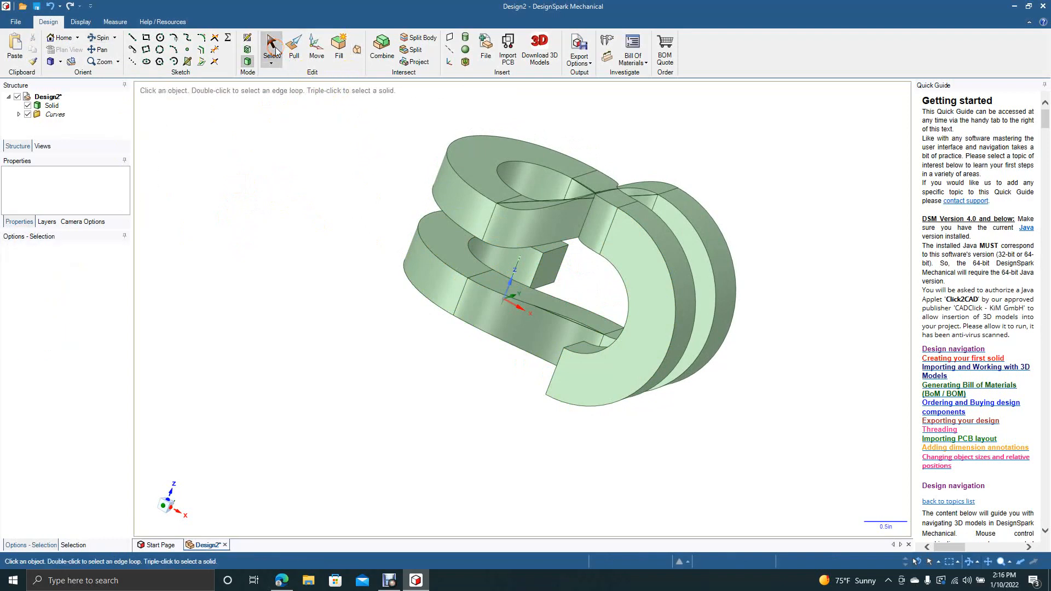
left_click(357, 53)
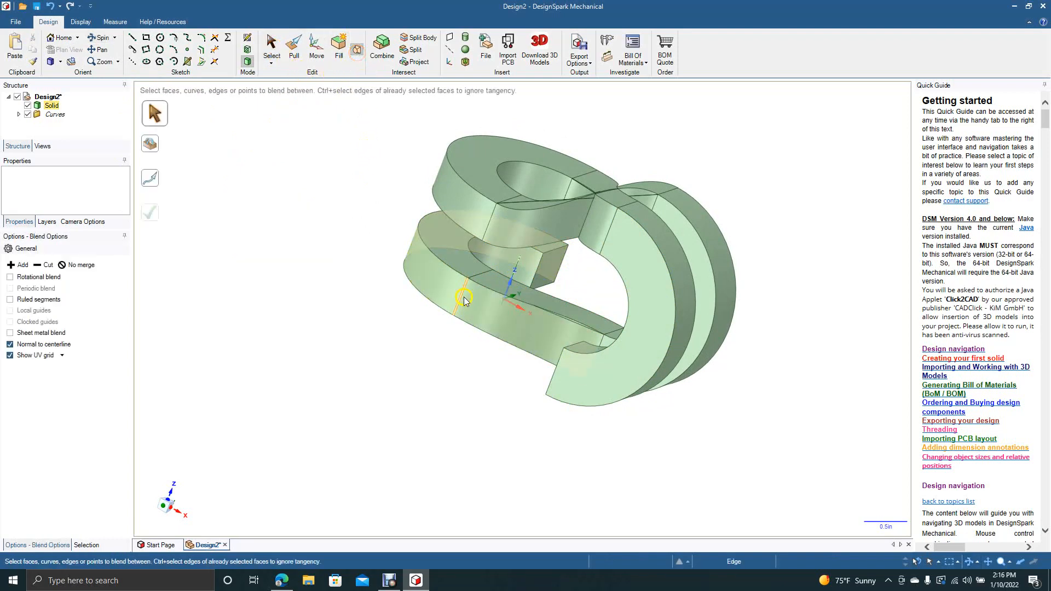
left_click(543, 252)
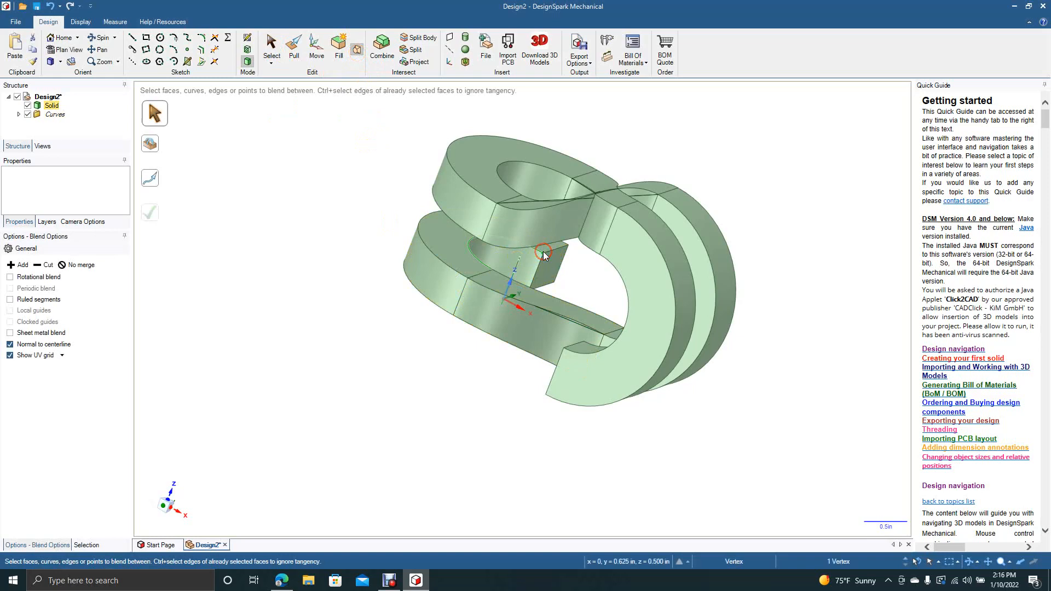
left_click(563, 349, "ctrl")
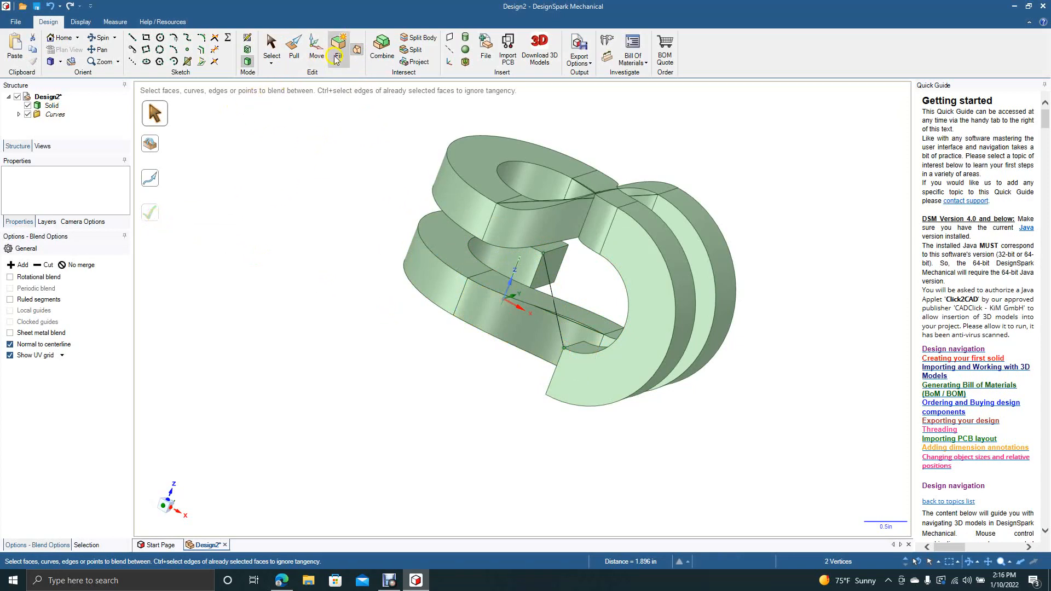
Step: Blend the lower flat half-ring's back end face to the front upright half-ring's lower end face as a solid
left_click(553, 274)
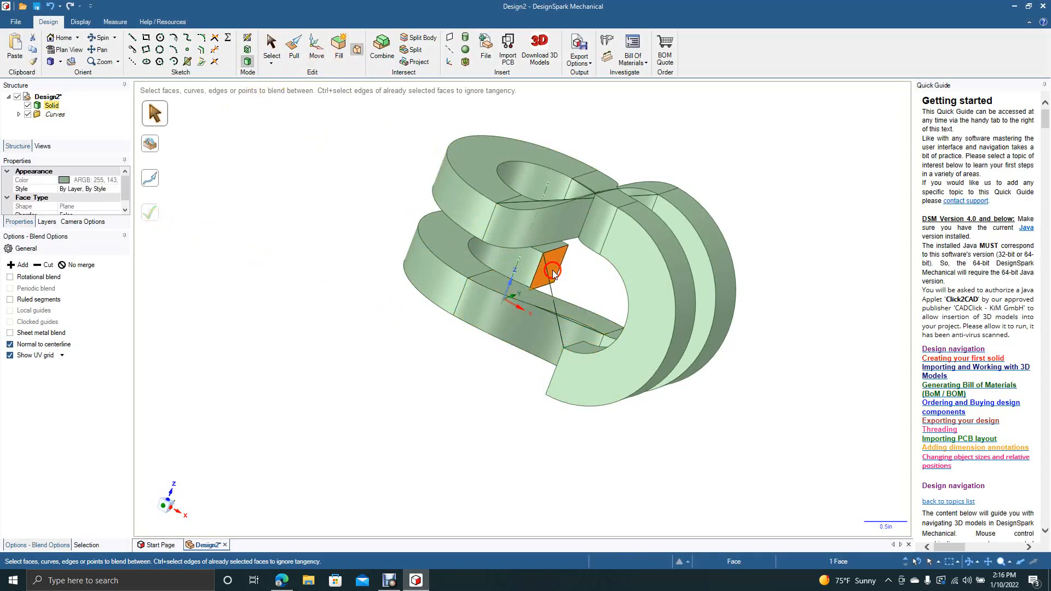
left_click_drag(256, 252, 362, 277)
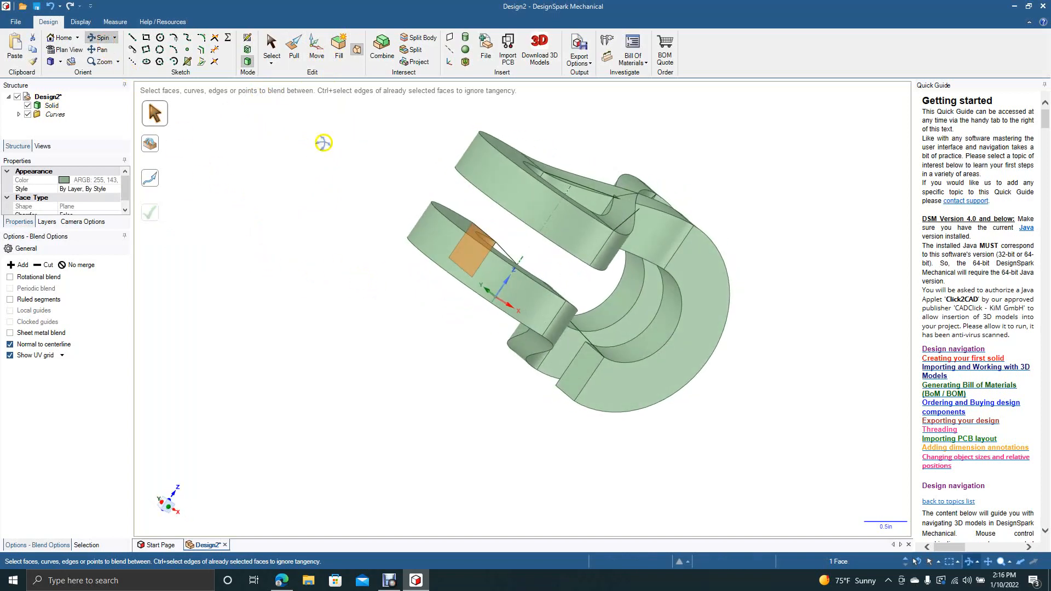
left_click(271, 48)
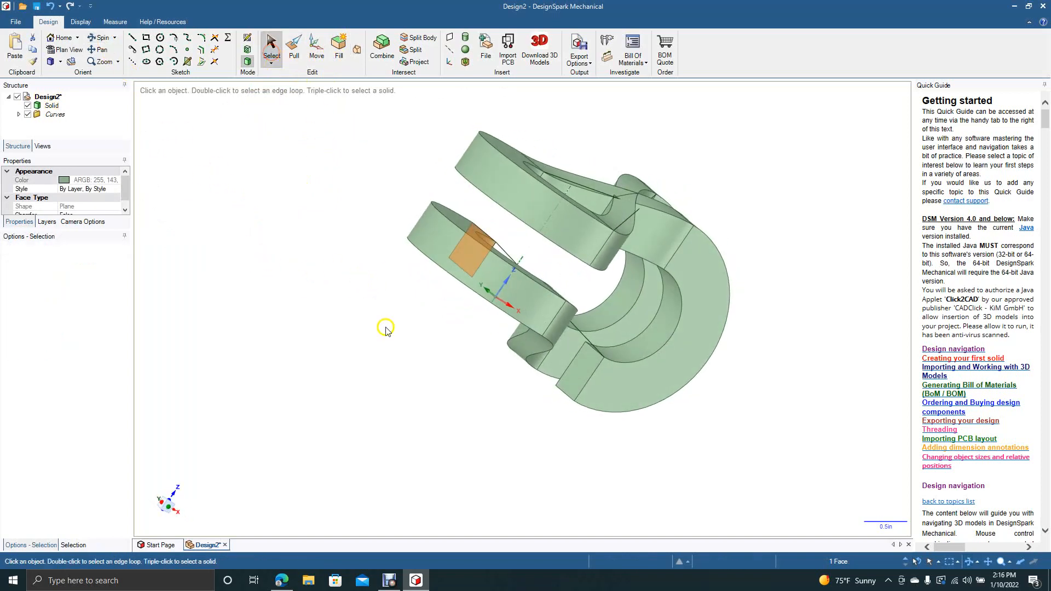
left_click(564, 351, "ctrl")
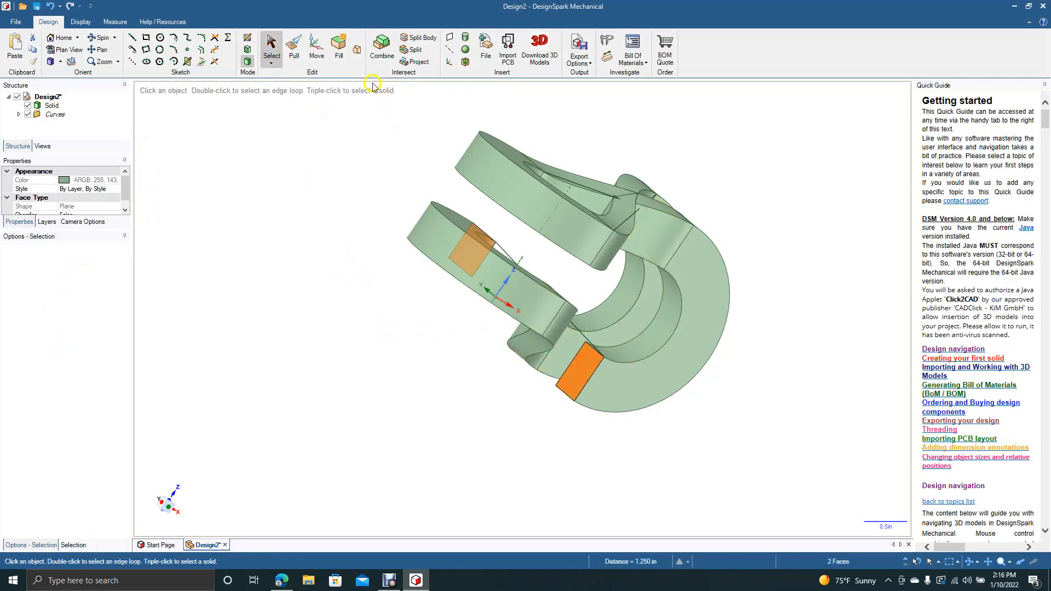
left_click(357, 52)
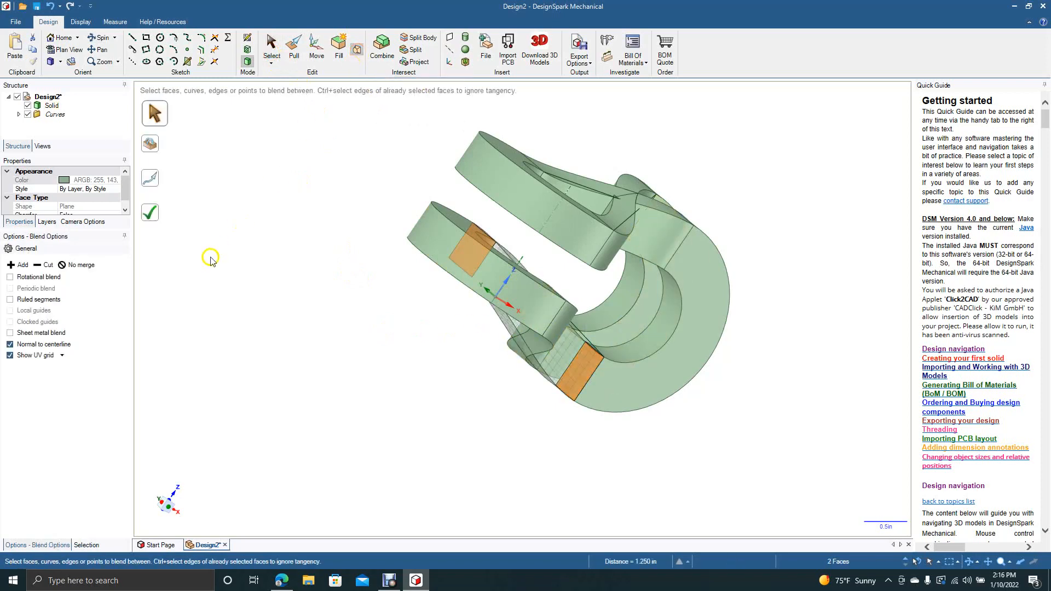
left_click(151, 217)
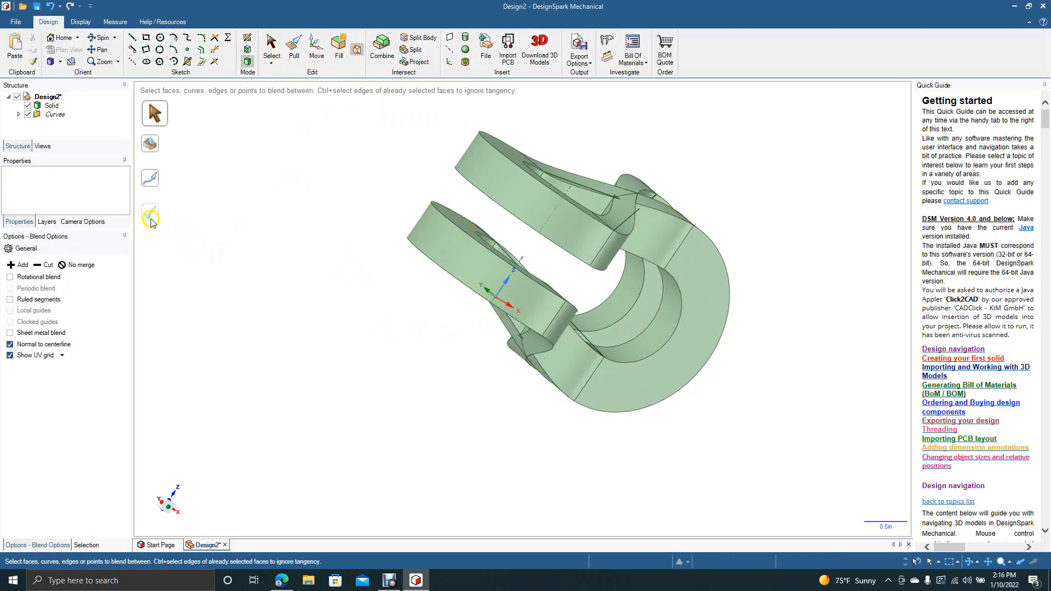
Step: Delete the two leftover blend curves crossing at the front junction of the loops
left_click(104, 37)
left_click_drag(342, 245, 251, 288)
left_click(271, 48)
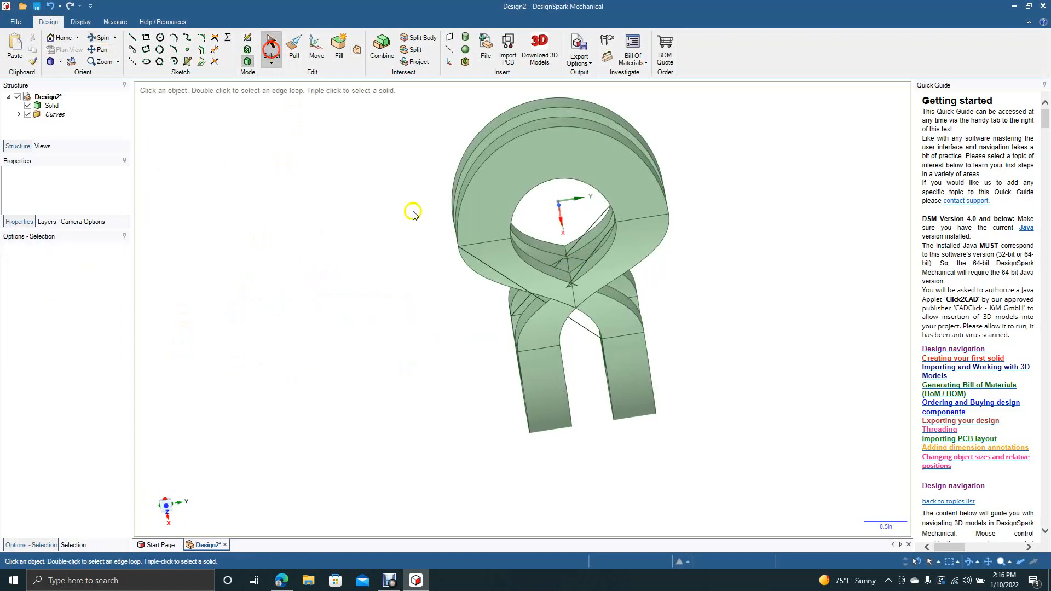
left_click(509, 284)
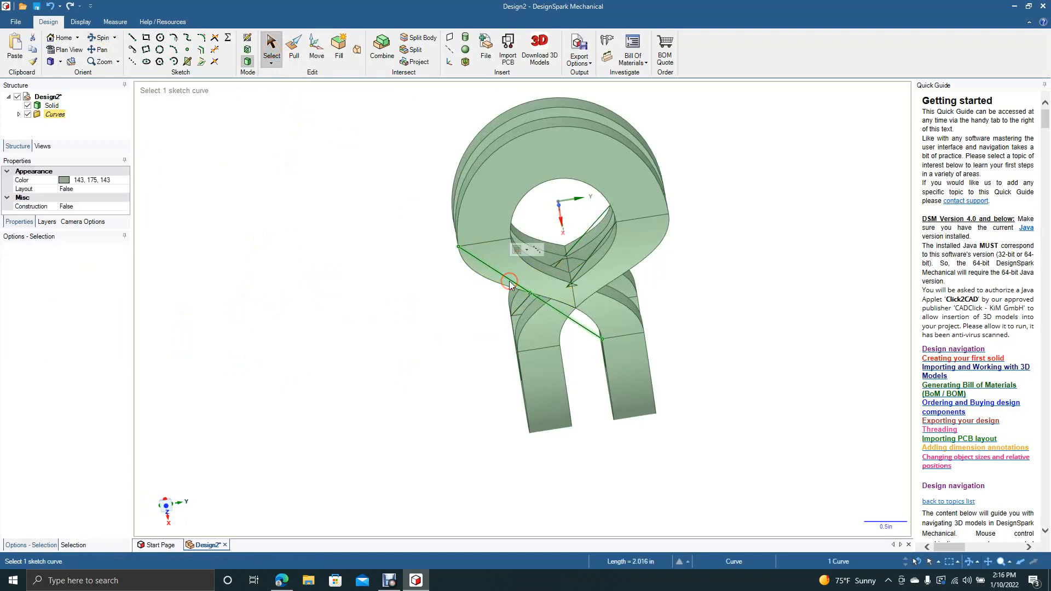
key("Delete")
left_click(571, 270)
left_click(575, 275)
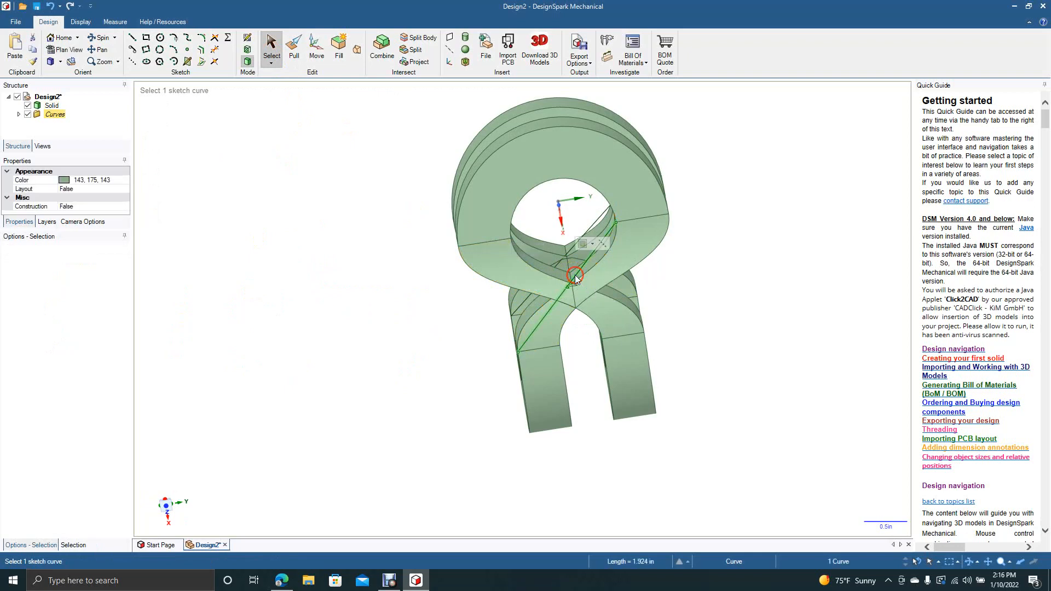
key("Delete")
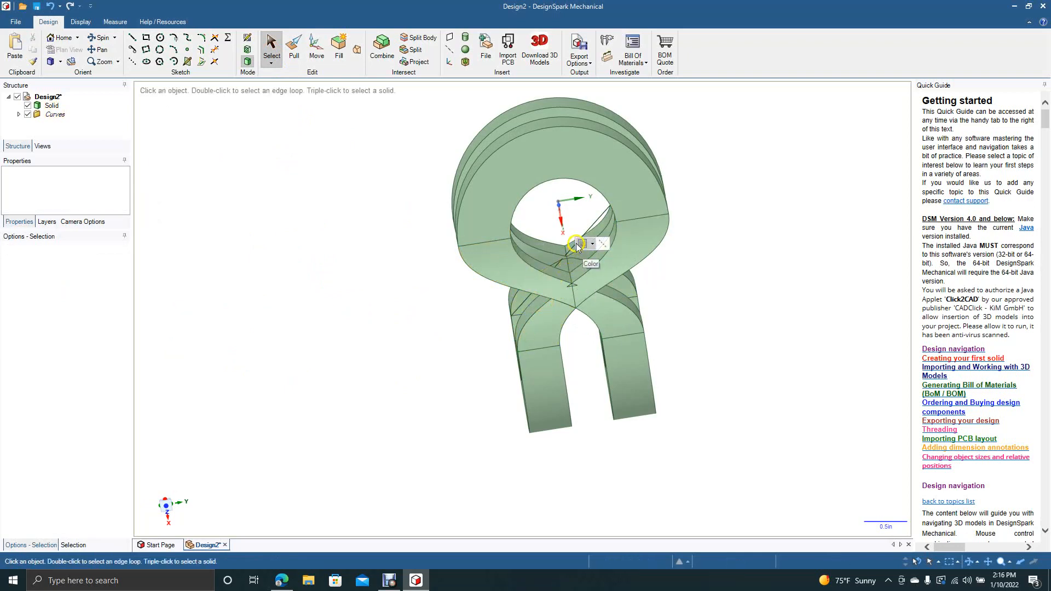
Step: Delete the remaining two leftover blend curves at the rear junction, leaving only the solid
left_click(574, 248)
left_click(585, 235)
key("Delete")
left_click(262, 64)
left_click(101, 37)
left_click_drag(239, 186, 320, 185)
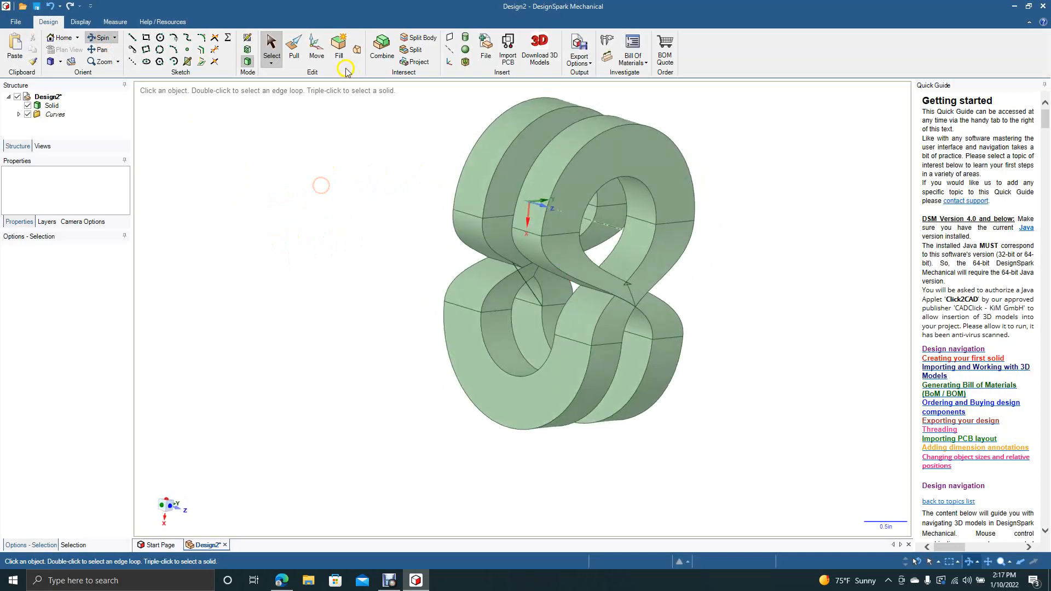
left_click(270, 50)
left_click(534, 290)
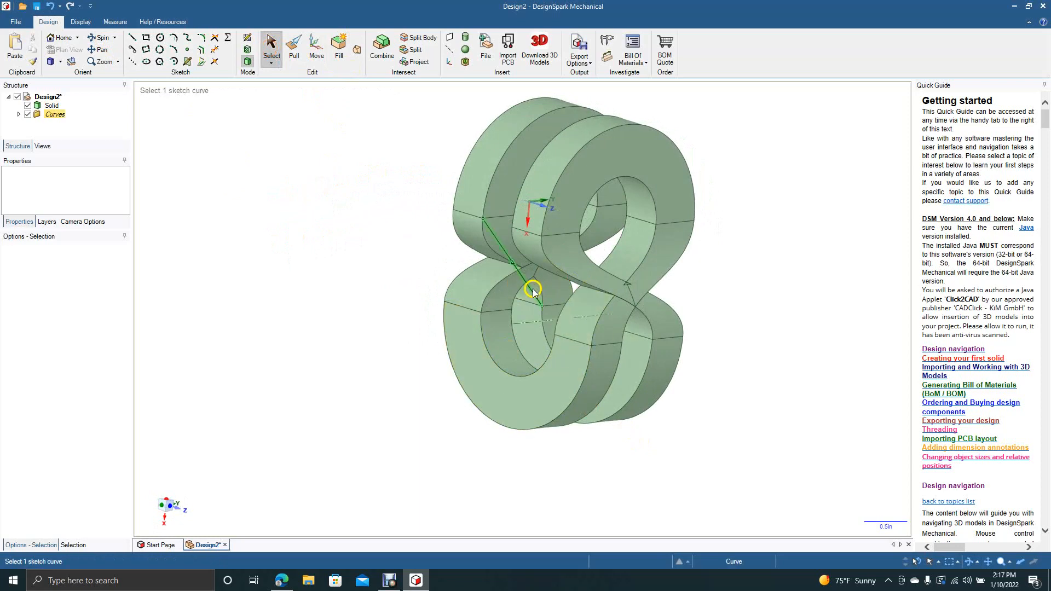
key("Delete")
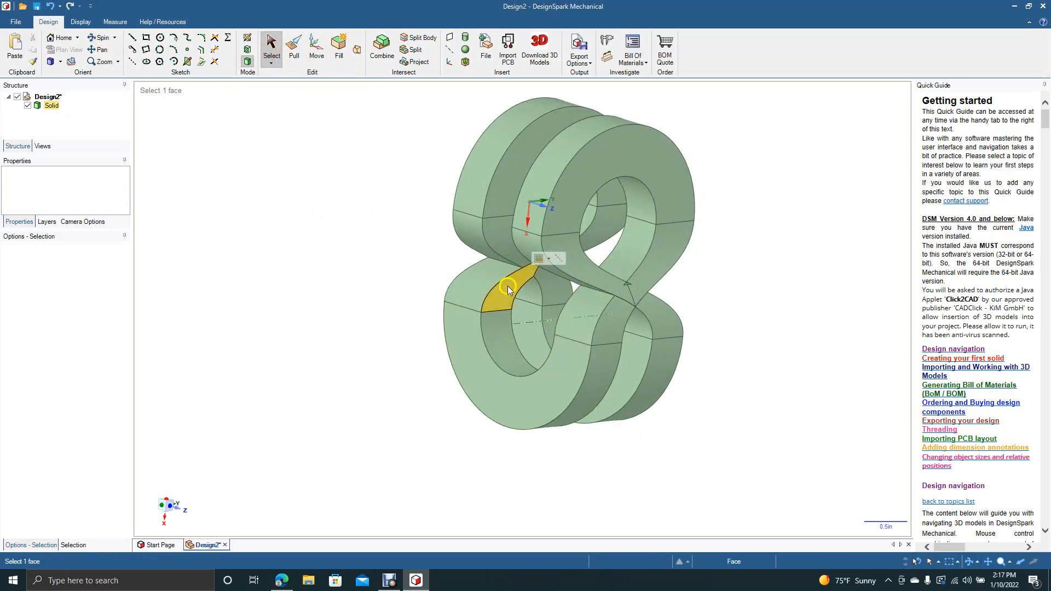
left_click(631, 300)
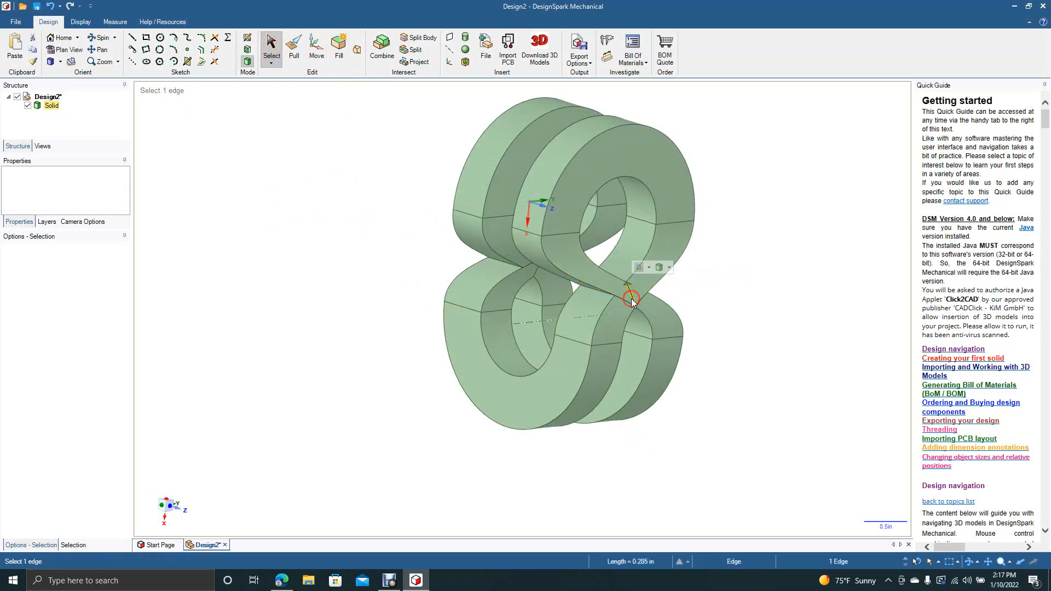
left_click(669, 286)
left_click(624, 283)
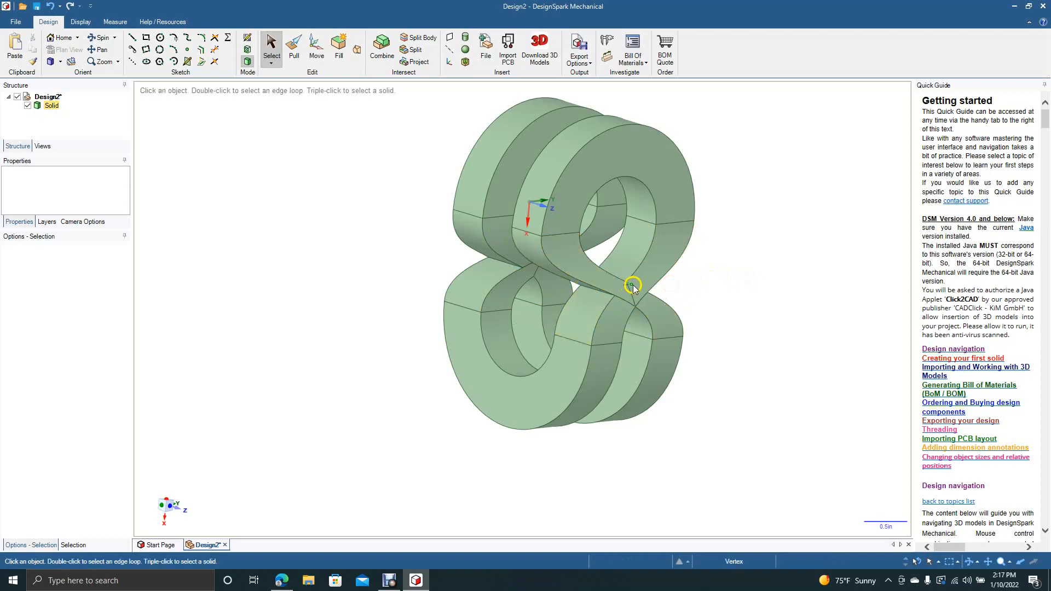
left_click(609, 316)
left_click(419, 368)
Step: Try to round the chain of five connected outer edges running from the front upper loop into the lower loop with Pull
left_click(577, 201)
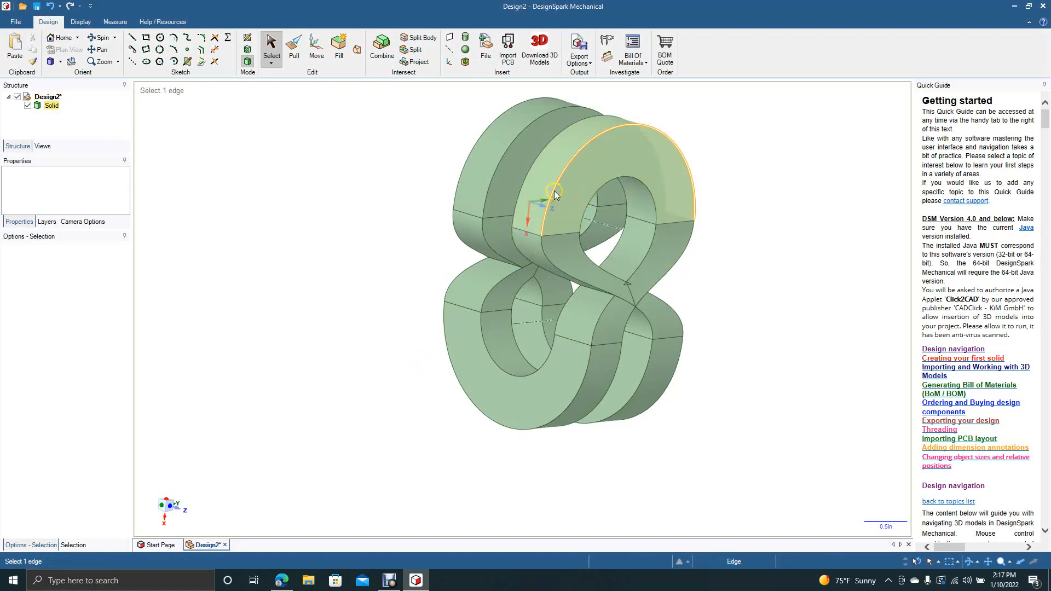
left_click(554, 190)
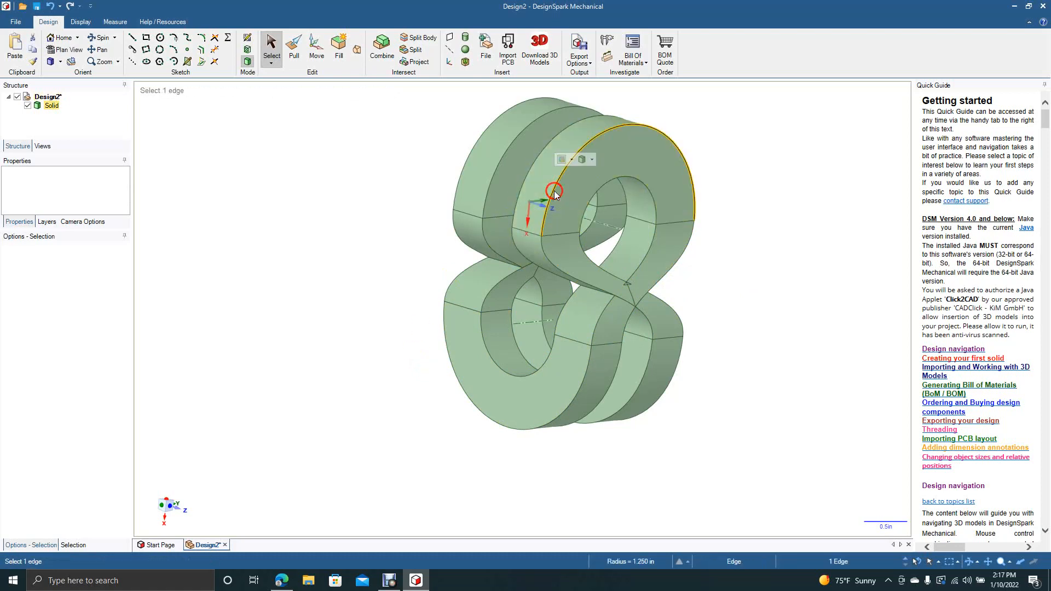
left_click(554, 267, "ctrl")
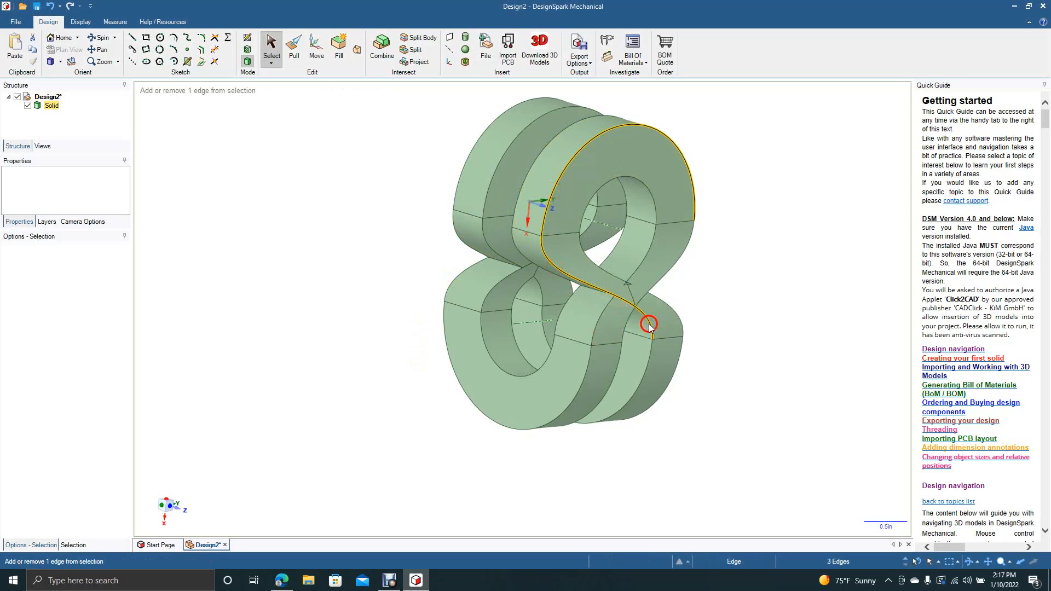
left_click(644, 376, "ctrl")
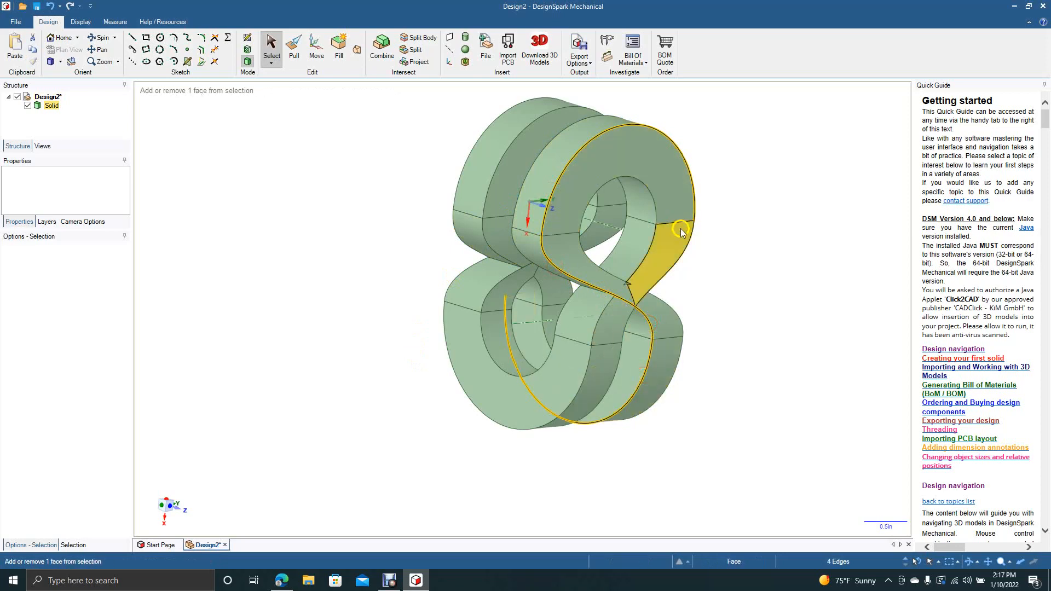
left_click(686, 246, "ctrl")
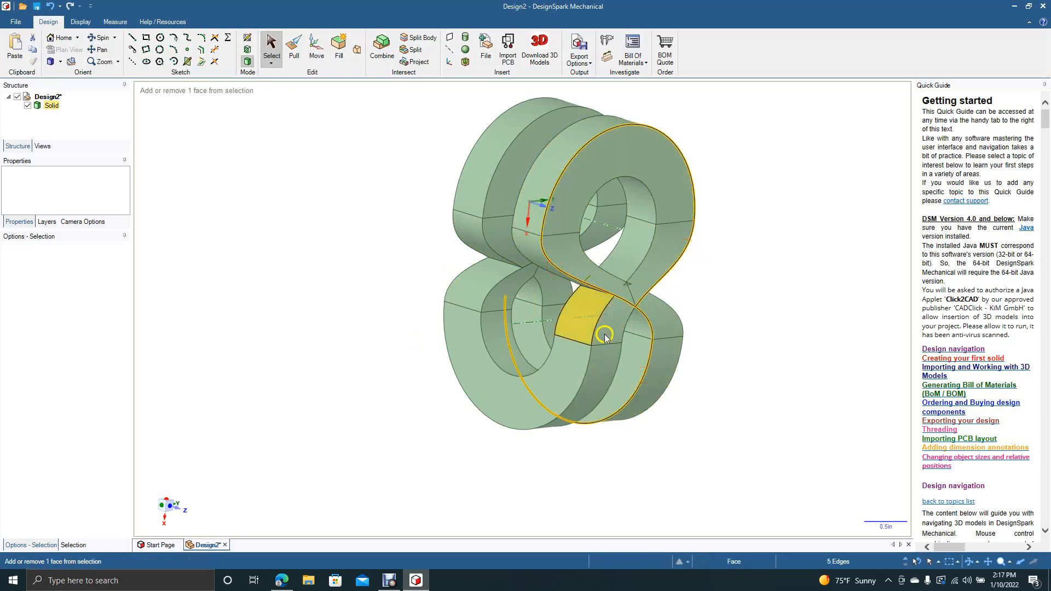
left_click(294, 45)
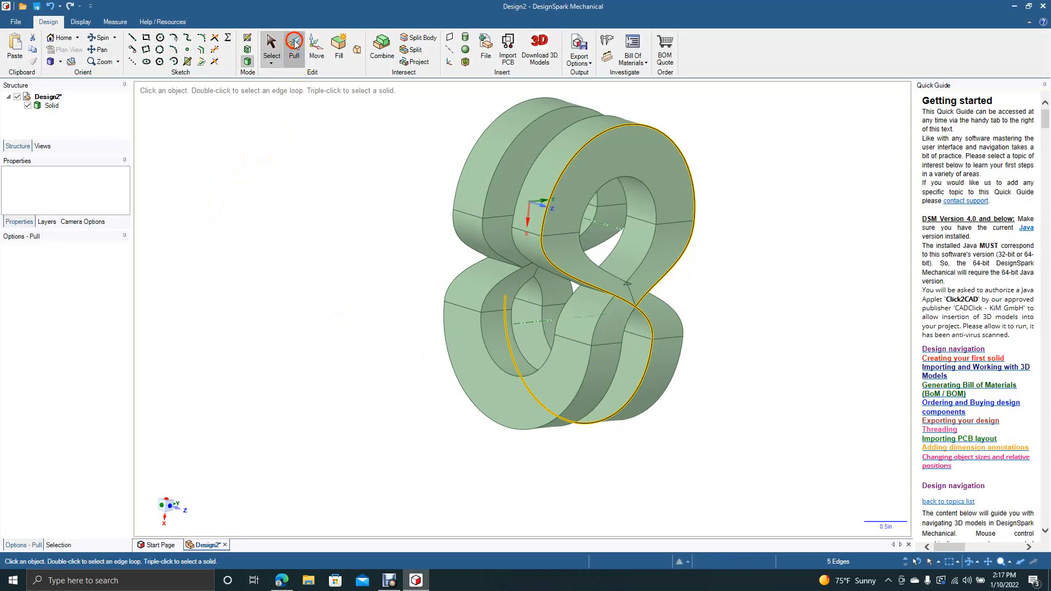
left_click_drag(563, 173, 497, 266)
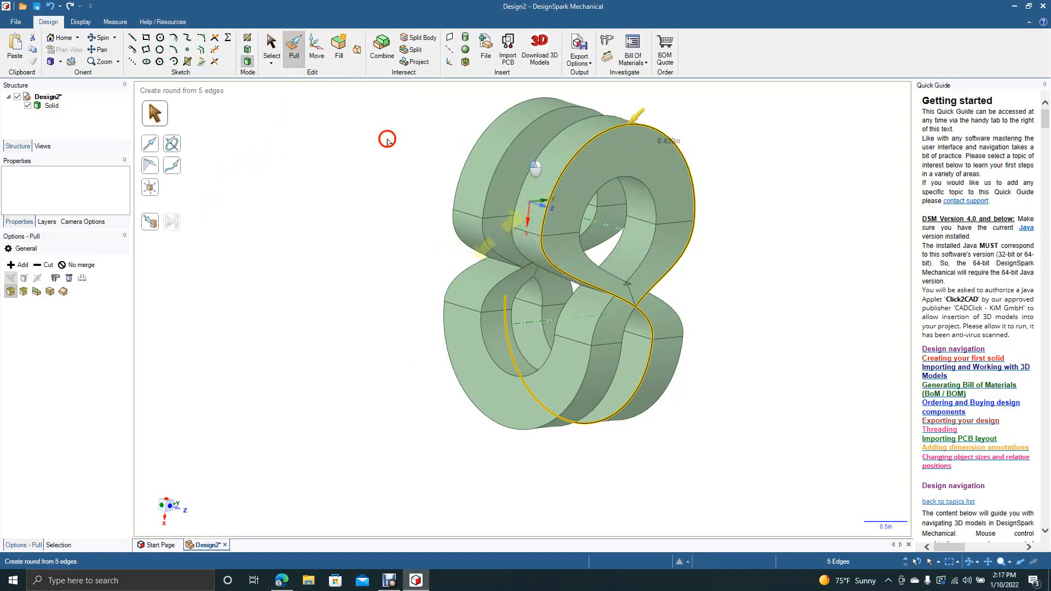
left_click(521, 156)
Step: Try to round only the front upper loop's outer arc edge with Pull
left_click(265, 54)
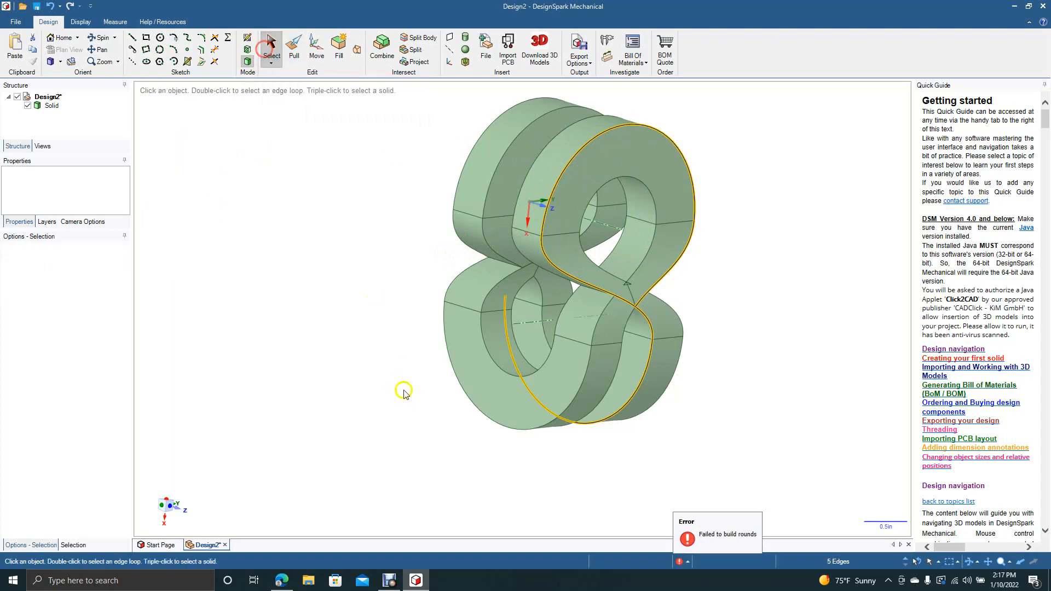
left_click(564, 175)
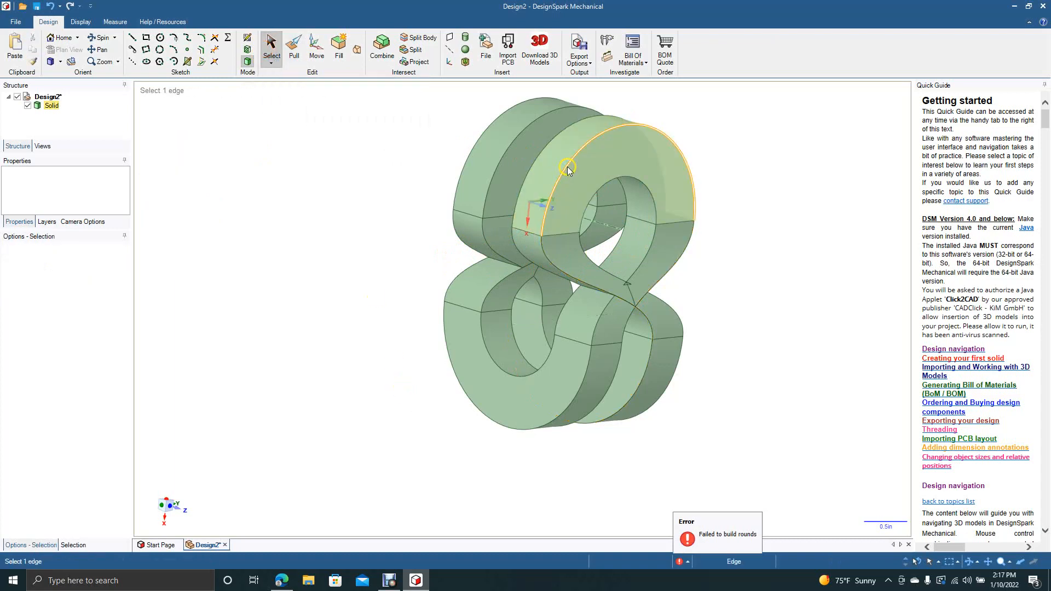
left_click(565, 168)
left_click(296, 53)
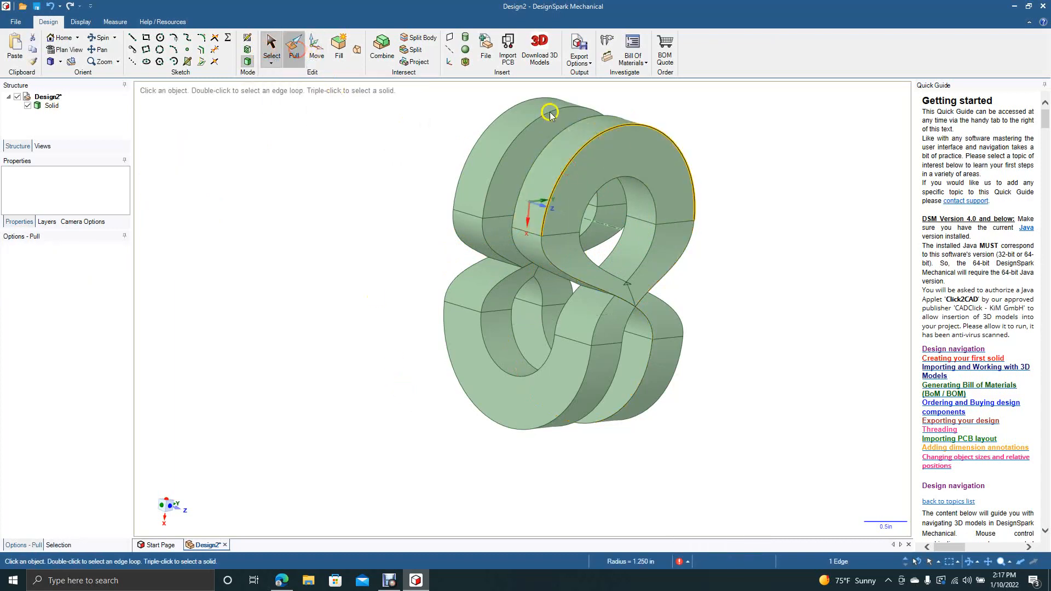
left_click_drag(573, 156, 600, 145)
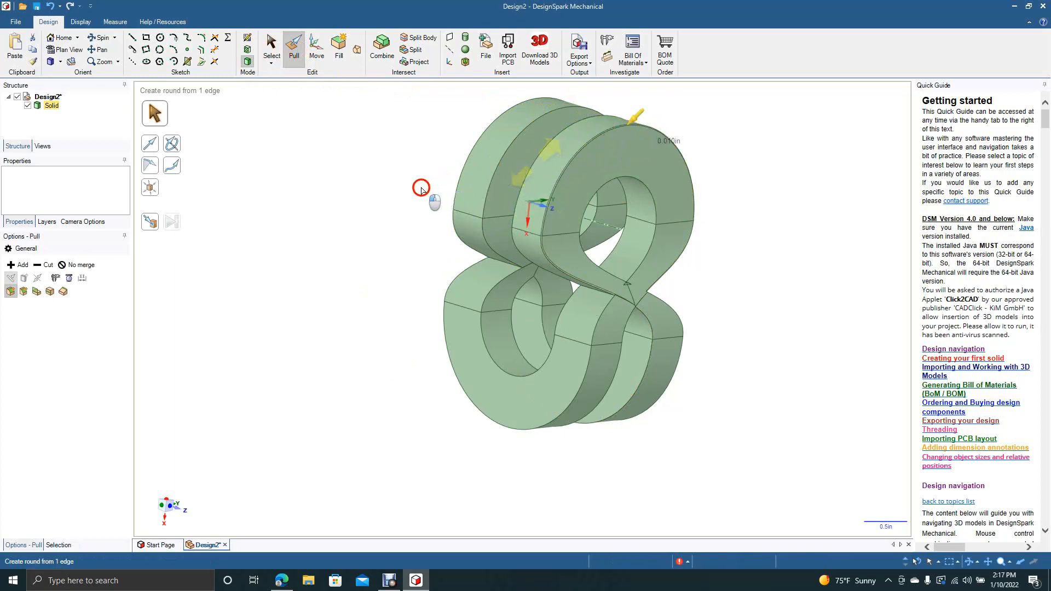
left_click_drag(421, 190, 561, 187)
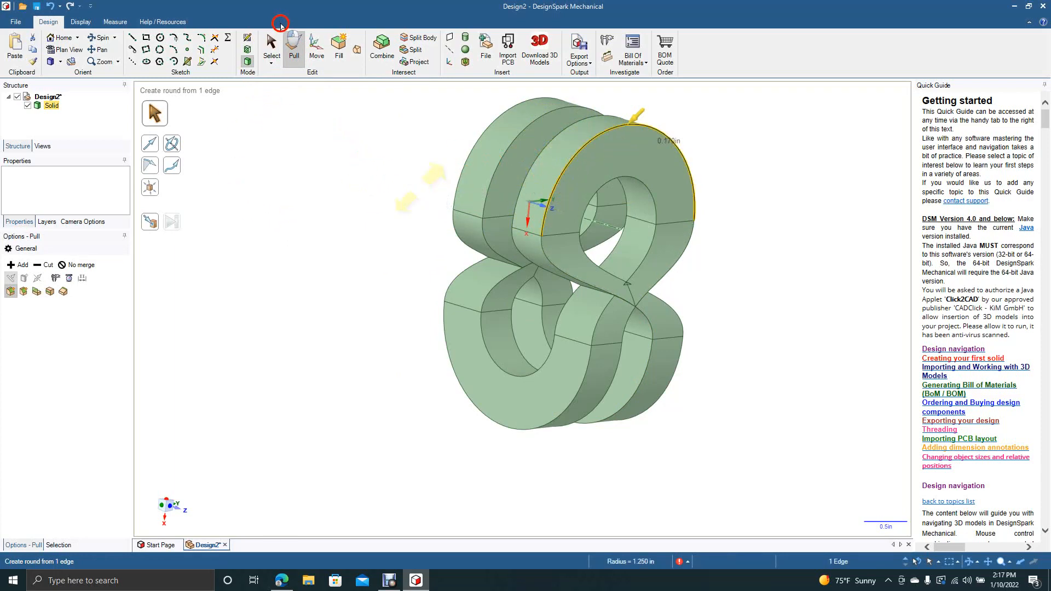
left_click(254, 64)
left_click(274, 48)
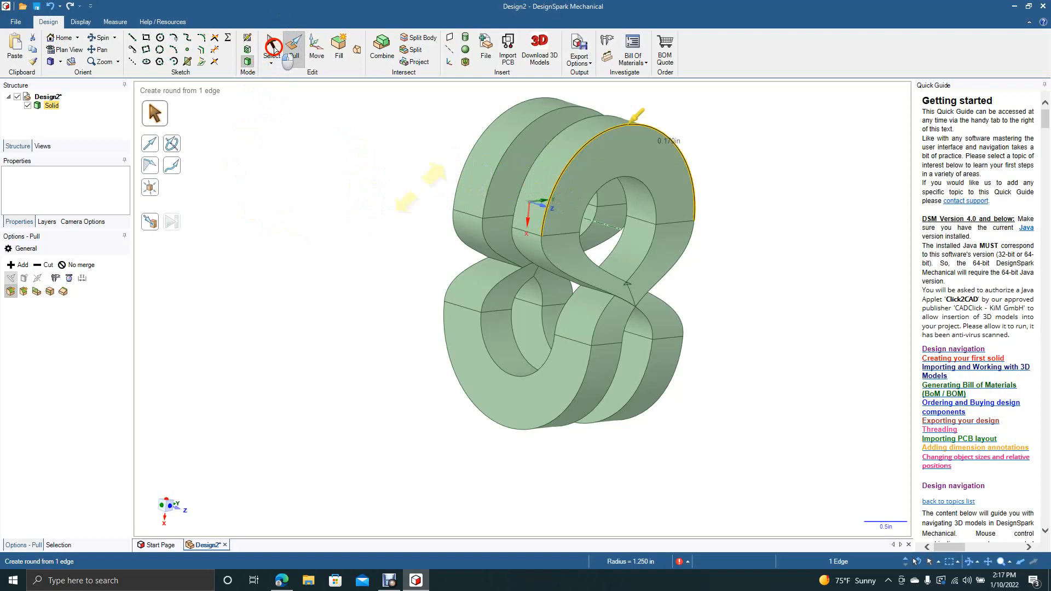
left_click(268, 404)
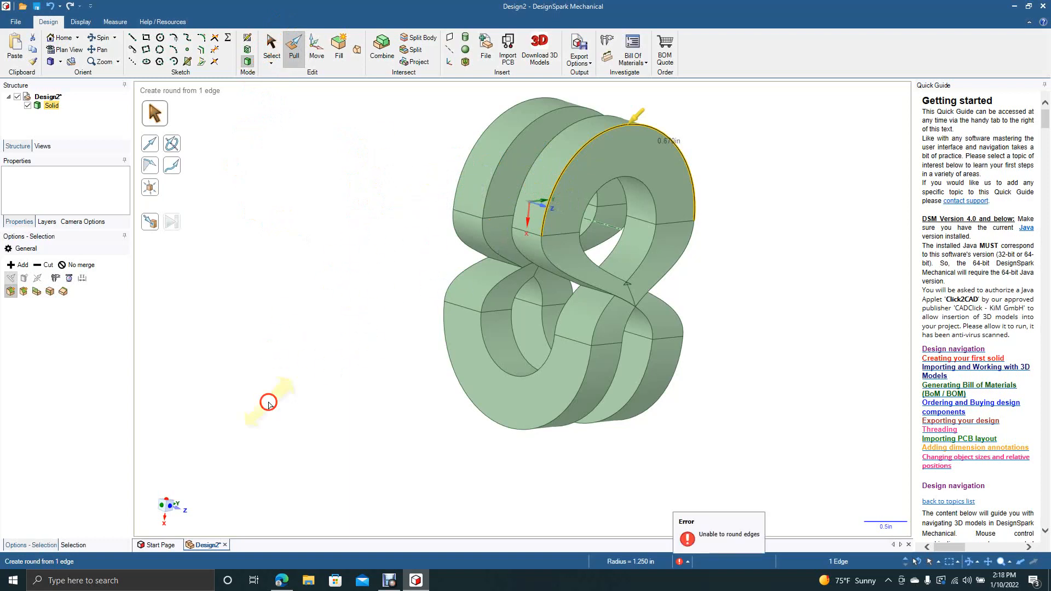
left_click(271, 373)
Step: Try to round the upper loop's outer arc edge from the opposite side with Pull, and undo the resulting round
left_click(102, 37)
left_click_drag(384, 244, 524, 305)
left_click(294, 48)
left_click(630, 158)
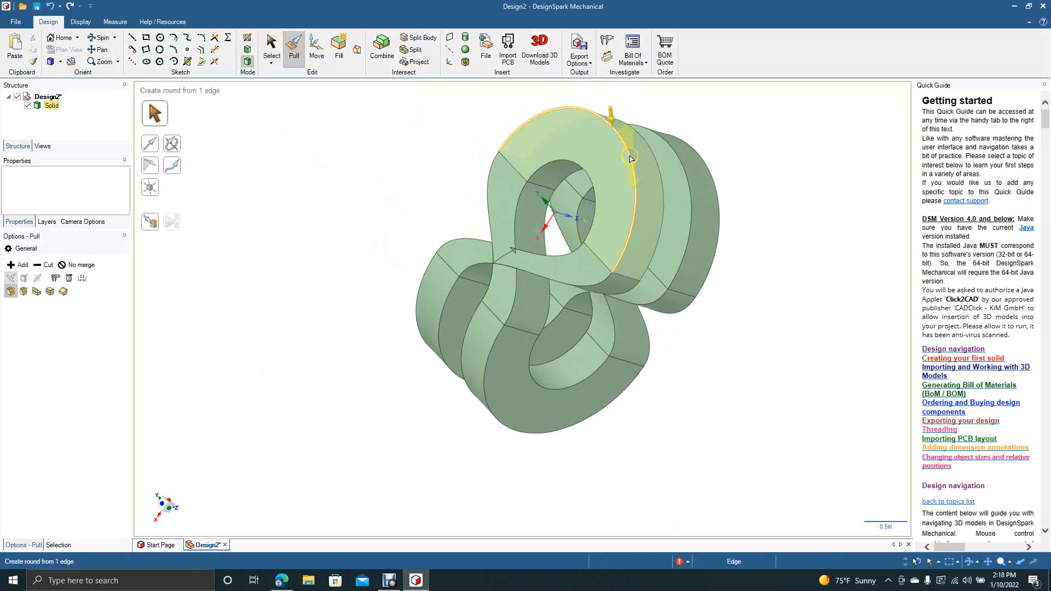
left_click_drag(630, 158, 617, 203)
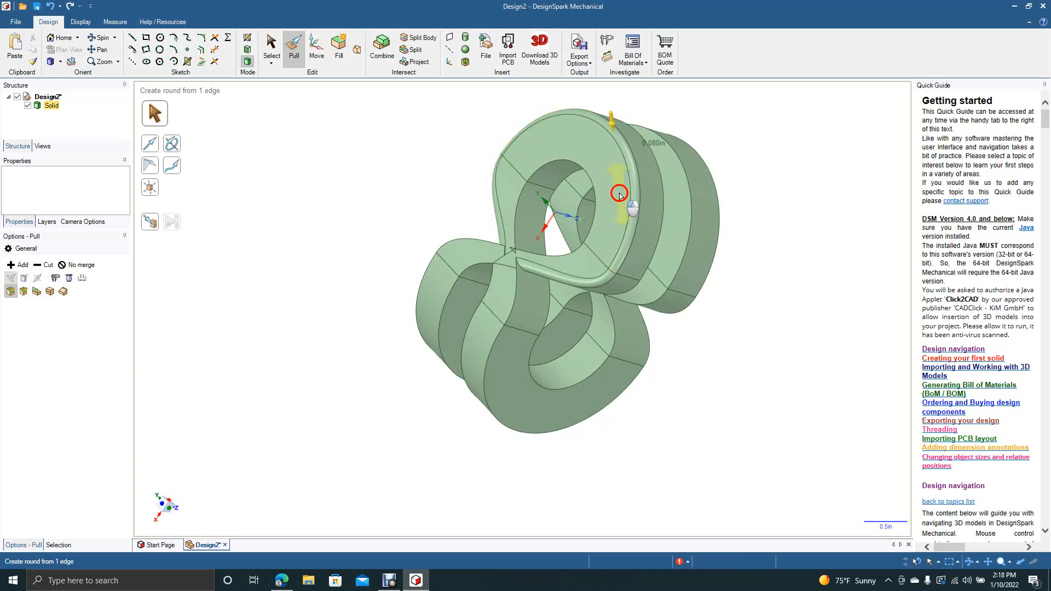
left_click_drag(621, 183, 622, 183)
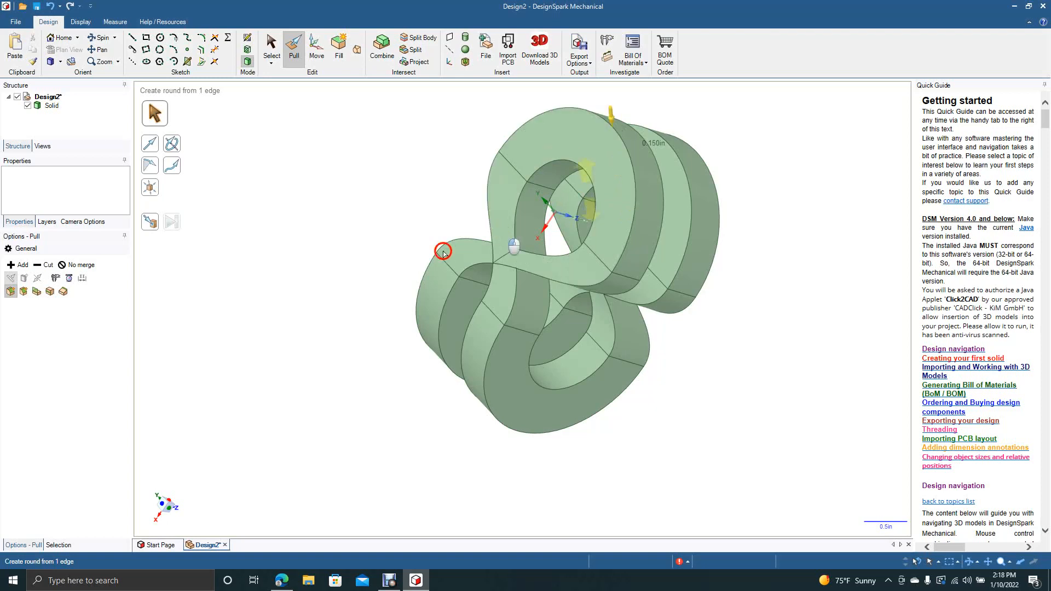
left_click(383, 229)
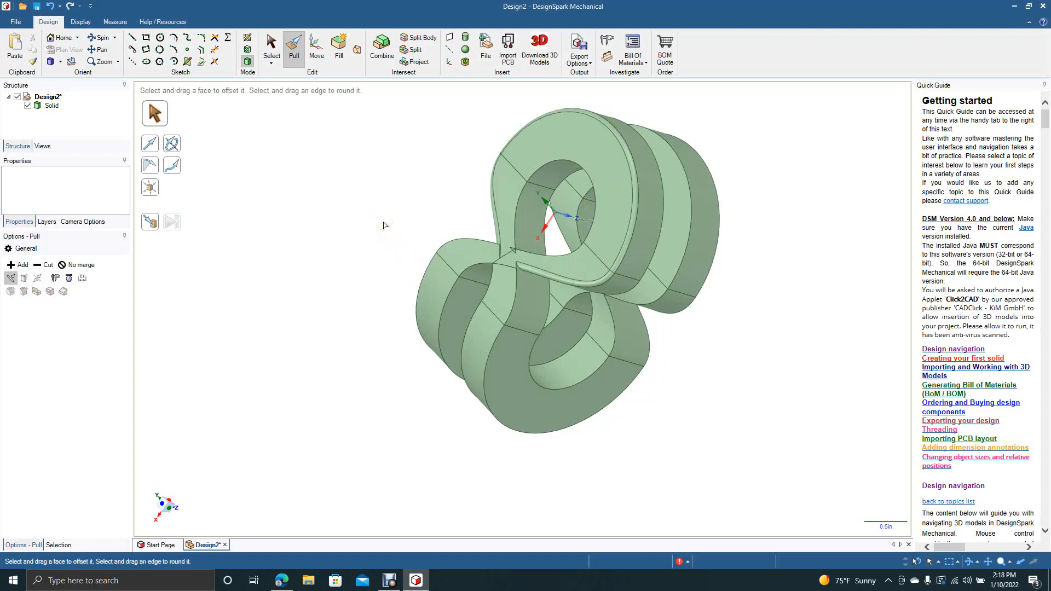
key("ctrl+z")
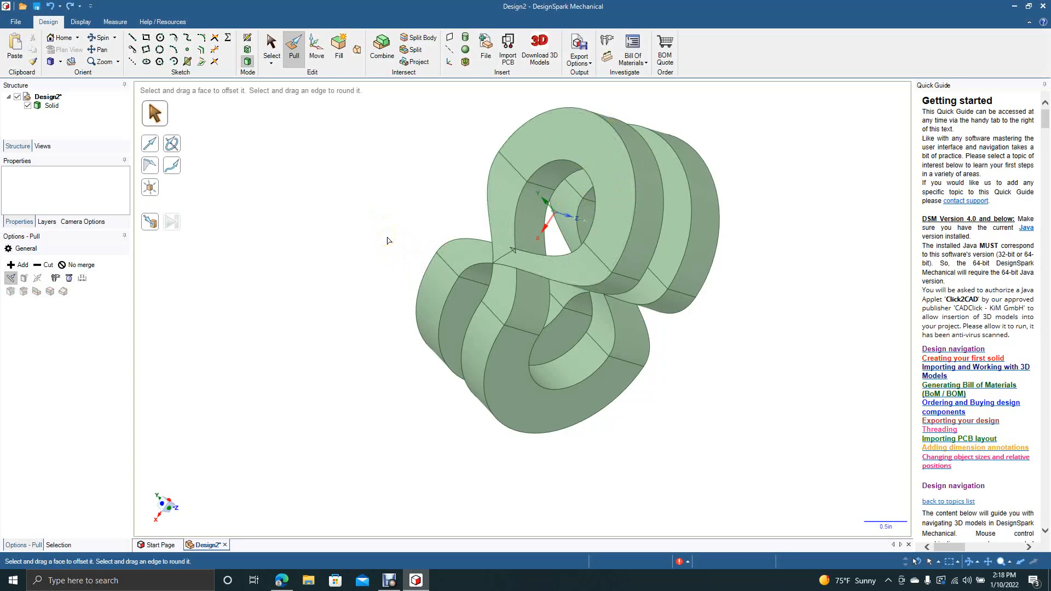
Step: Examine the interlinked solid's loops, outer edges and blended junctions from several sides
left_click(101, 37)
left_click_drag(340, 285, 70, 232)
left_click(658, 241)
left_click_drag(657, 242, 605, 268)
left_click(438, 231)
left_click_drag(378, 272, 513, 264)
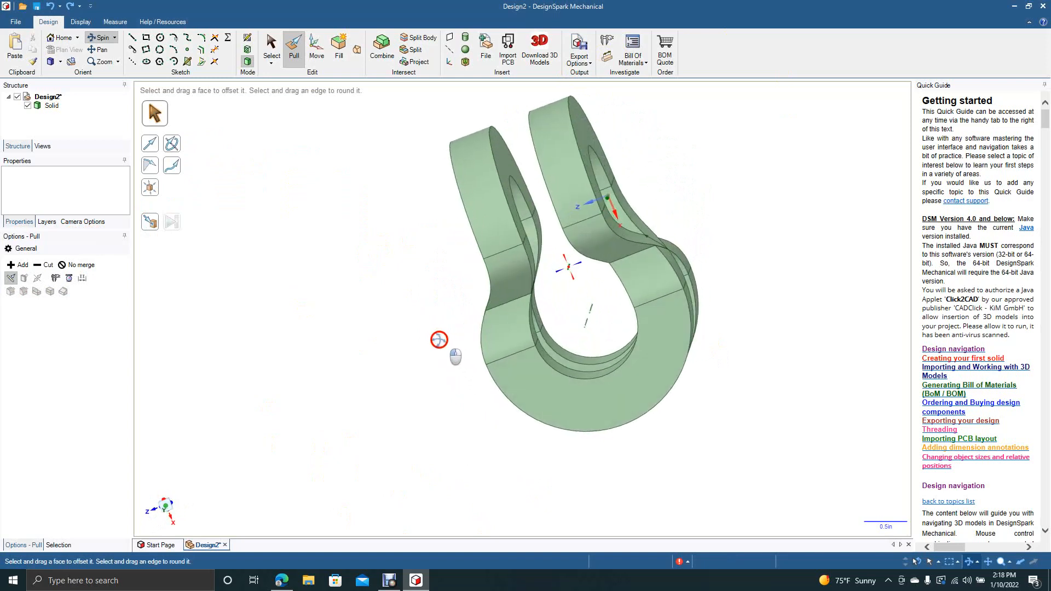
left_click_drag(439, 340, 428, 379)
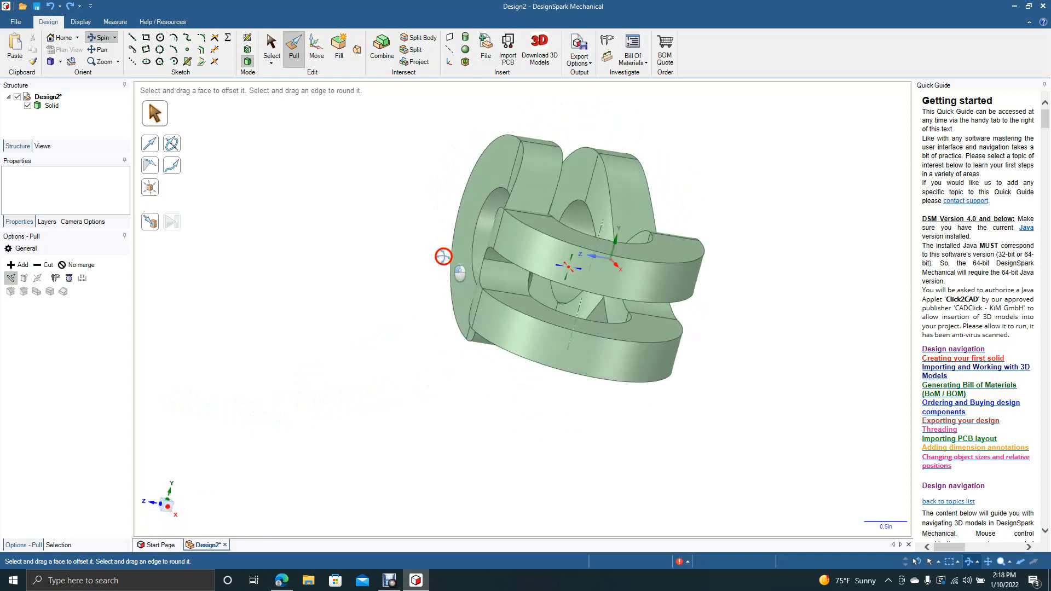
left_click_drag(425, 287, 332, 314)
Step: View the solid straight on along the Z axis, with X horizontal and Y vertical, leaving no face selected
left_click(60, 62)
left_click(77, 101)
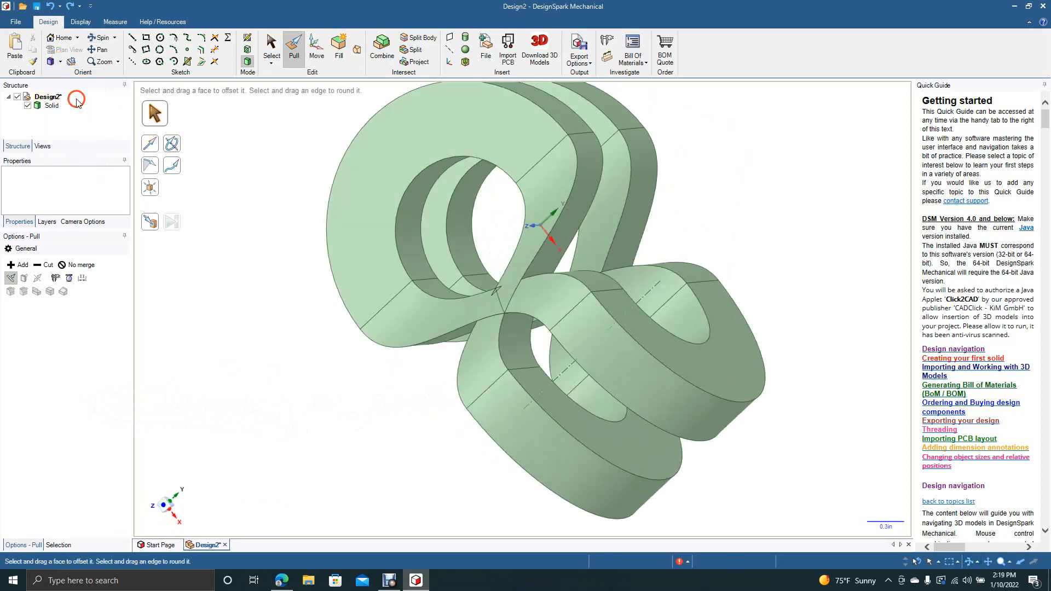
left_click(338, 232)
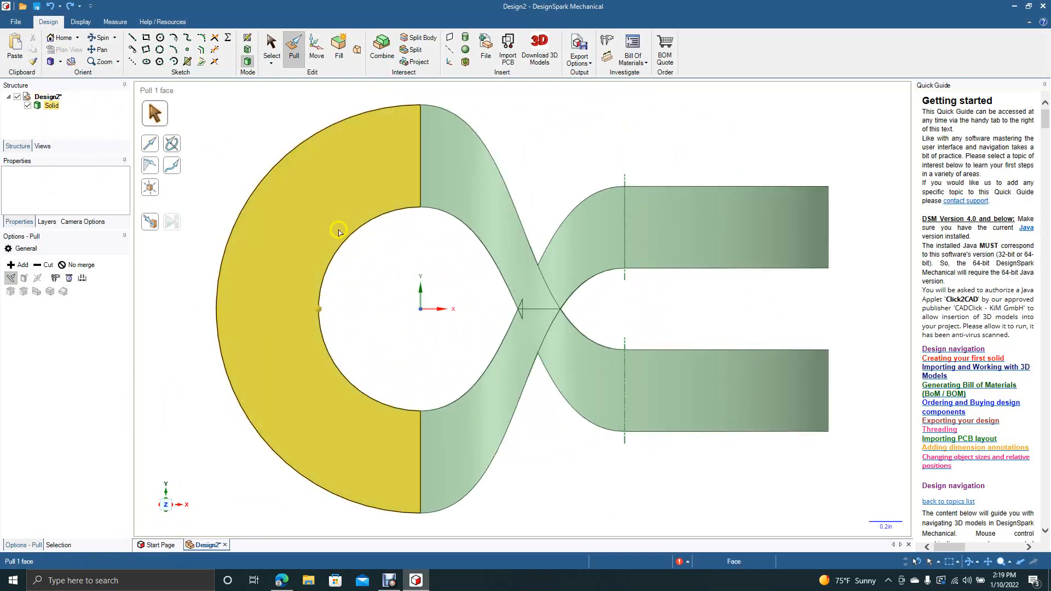
left_click(251, 160)
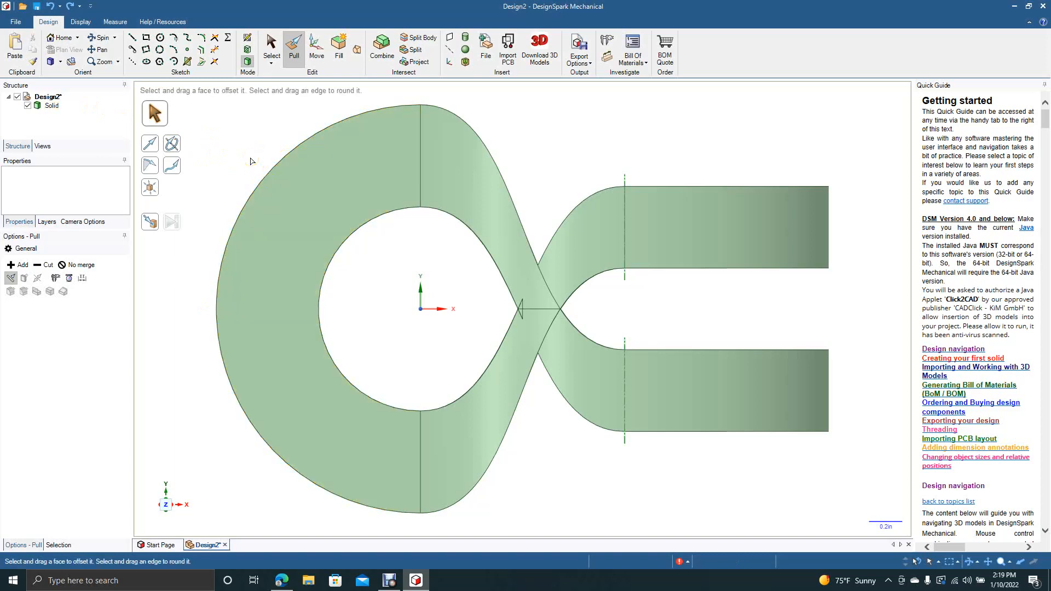